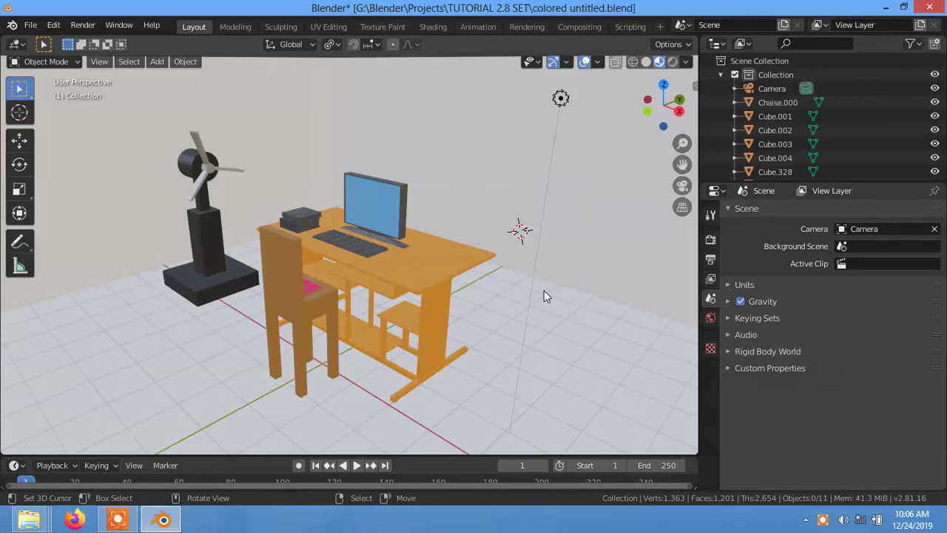
Orbit the view around the desk room to see it from several angles.
mouse_move(436, 327)
middle_mouse_down()
mouse_move(454, 308)
mouse_move(438, 313)
middle_mouse_up()
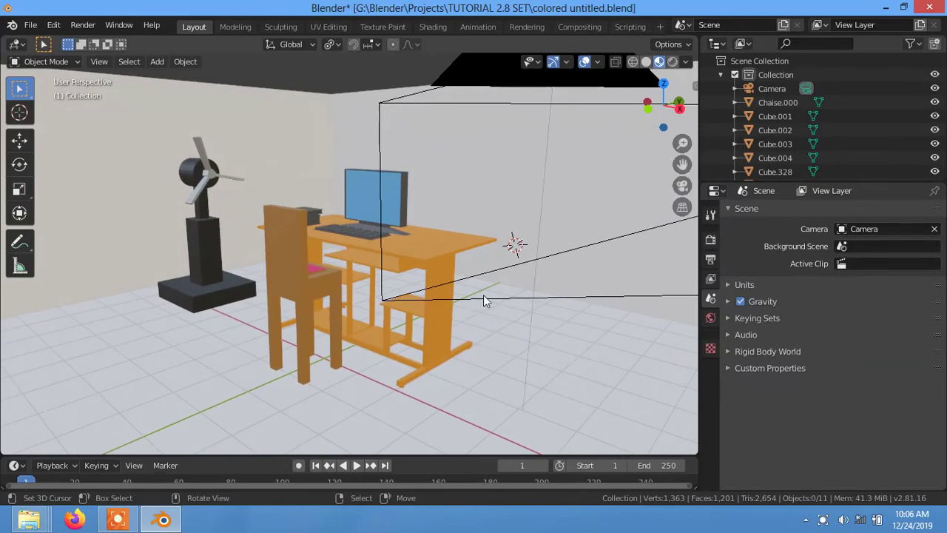
mouse_move(340, 294)
middle_mouse_down()
mouse_move(364, 297)
mouse_move(287, 272)
middle_mouse_up()
mouse_move(501, 232)
middle_mouse_down()
mouse_move(463, 195)
mouse_move(451, 229)
mouse_move(309, 221)
middle_mouse_up()
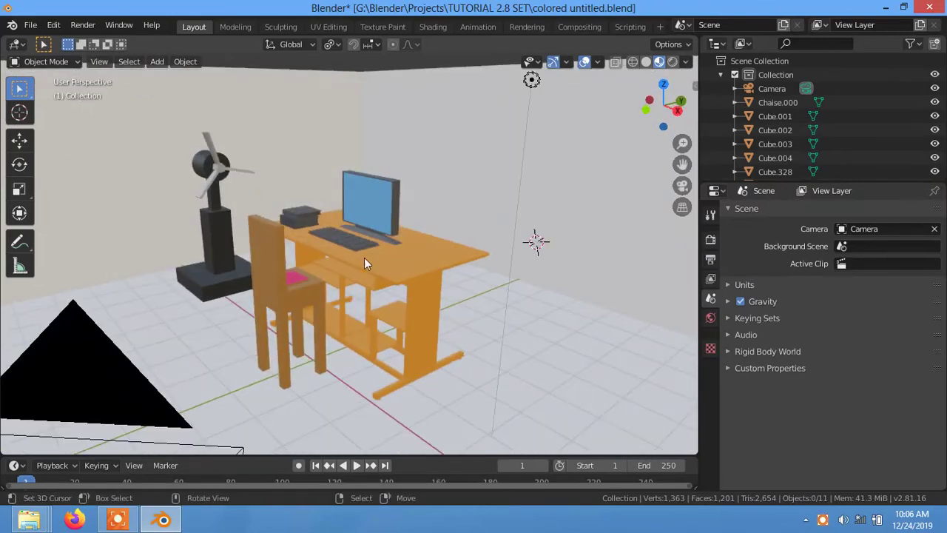
middle_click_drag(422, 260, 436, 262)
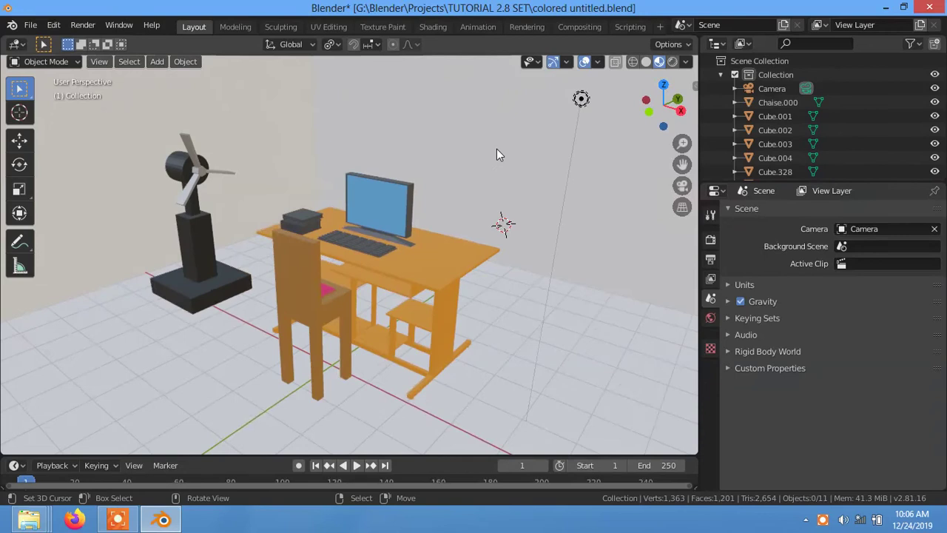
middle_click_drag(496, 153, 468, 225)
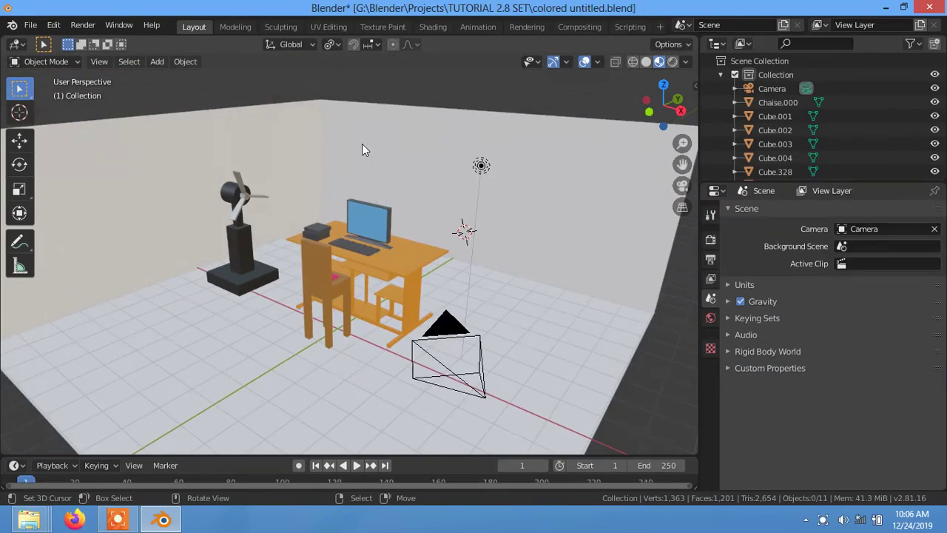
Zoom in on the desk, then bring up the Add > Mesh shape list.
scroll(439, 262, "up", 3)
mouse_move(439, 262)
middle_mouse_down()
mouse_move(438, 250)
mouse_move(448, 253)
middle_mouse_up()
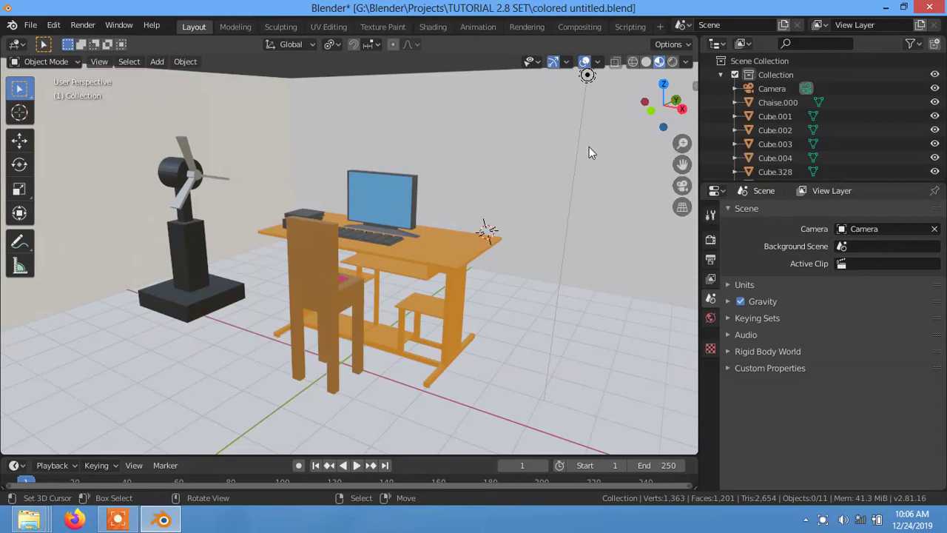
mouse_move(502, 229)
middle_mouse_down()
mouse_move(499, 247)
mouse_move(521, 246)
middle_mouse_up()
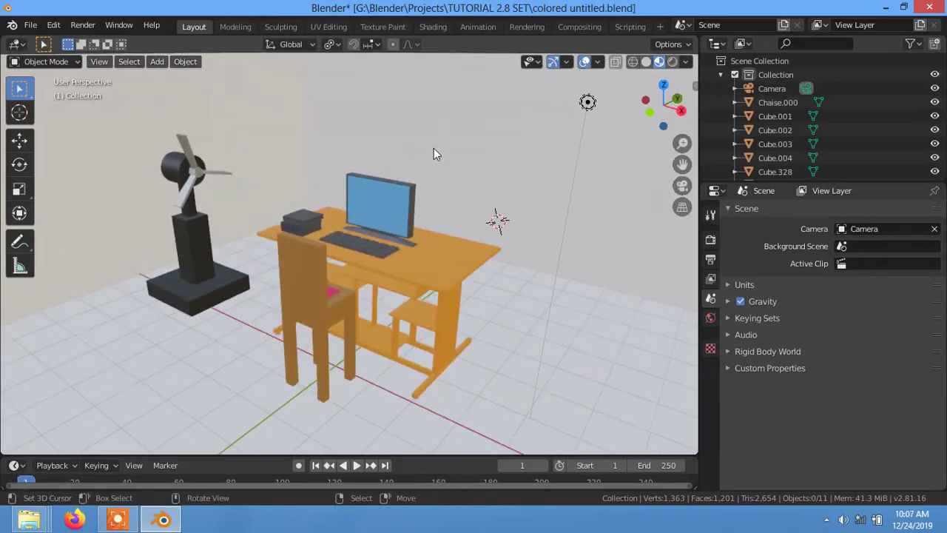
scroll(423, 242, "down", 3)
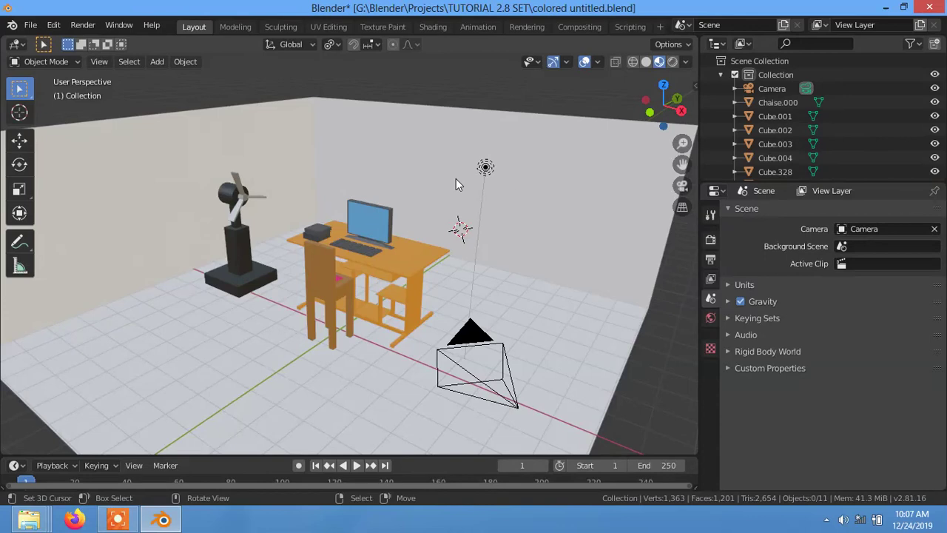
key("shift")
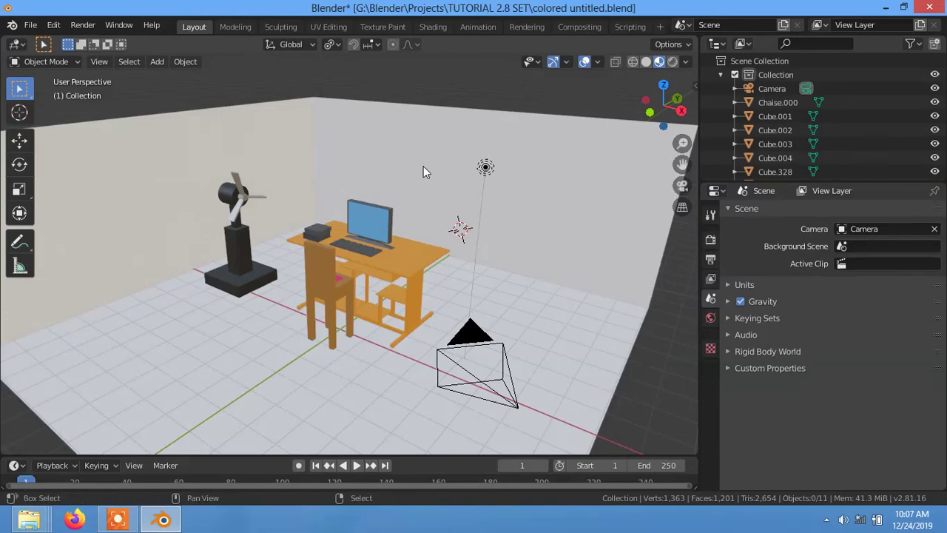
key("shift+a")
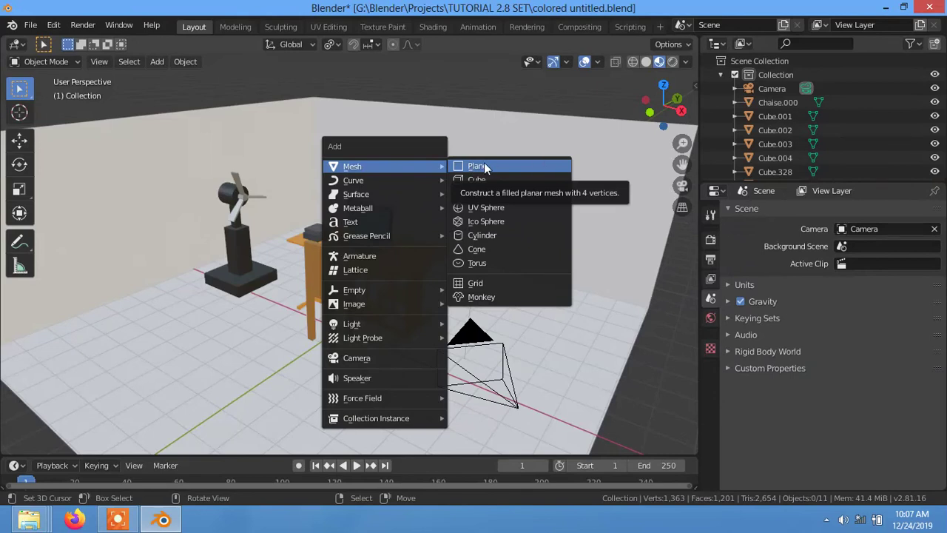
Add a new plane mesh to the room and zoom to locate it.
left_click(499, 165)
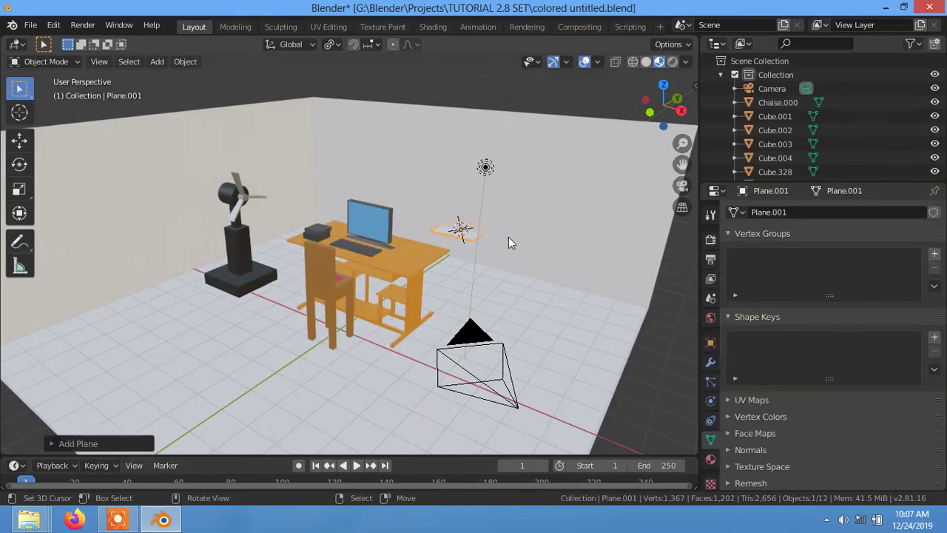
scroll(464, 239, "up", 2)
scroll(545, 236, "up", 2)
scroll(547, 233, "up", 2)
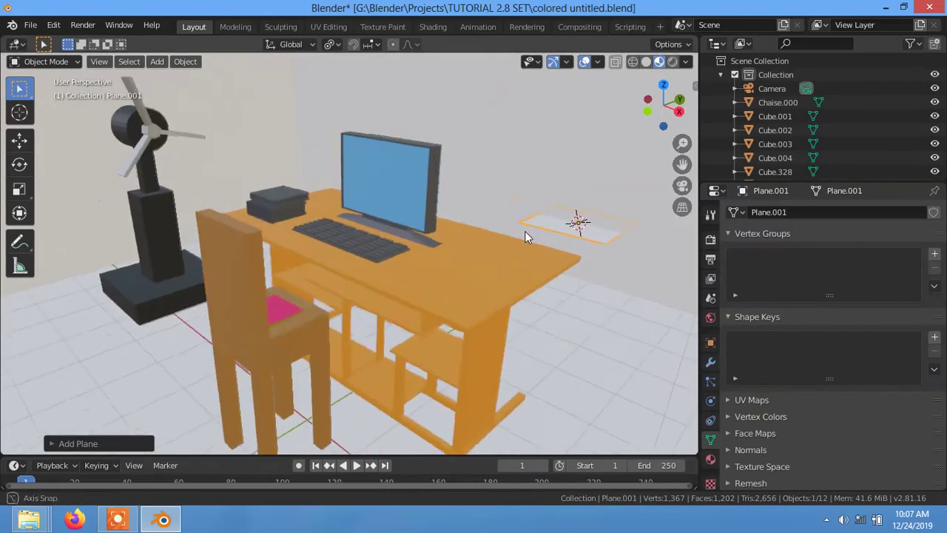
scroll(562, 235, "up", 2)
scroll(615, 247, "down", 2)
scroll(590, 259, "down", 2)
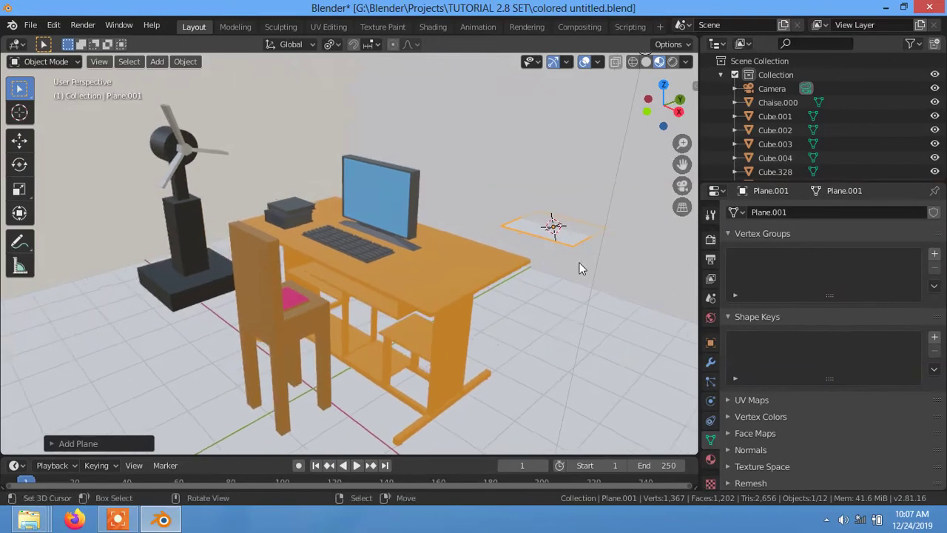
scroll(584, 260, "down", 2)
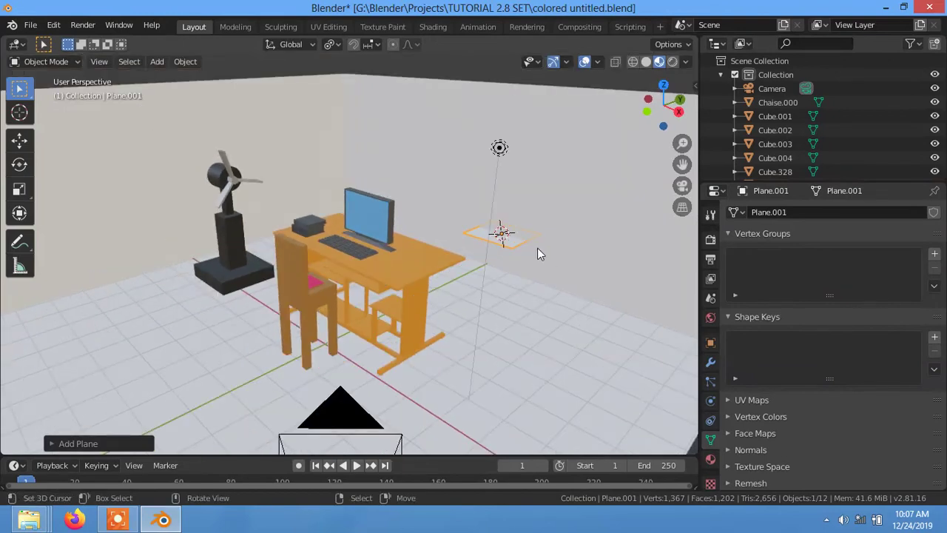
Rotate the plane 90° about the X axis so it stands upright.
left_click(19, 165)
mouse_move(496, 199)
left_mouse_down()
mouse_move(477, 242)
mouse_move(485, 235)
left_mouse_up()
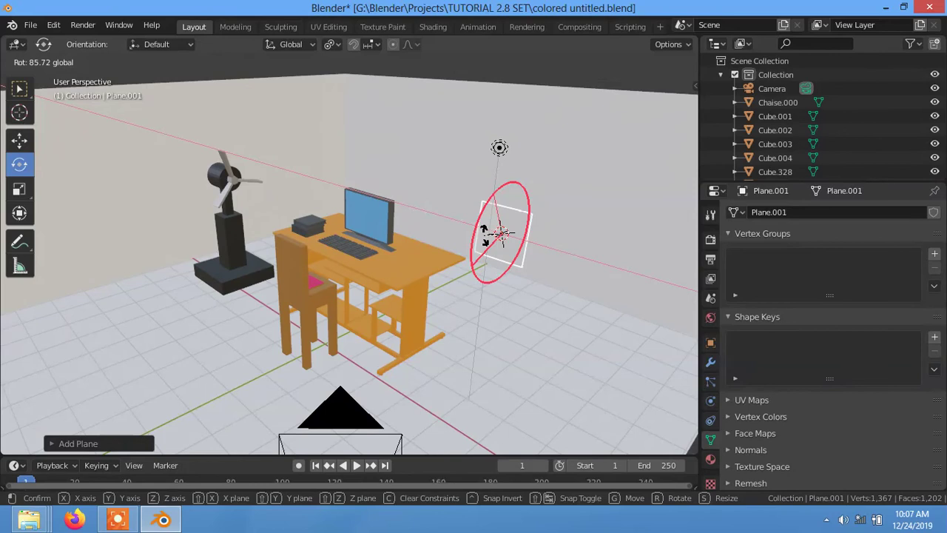
type("90")
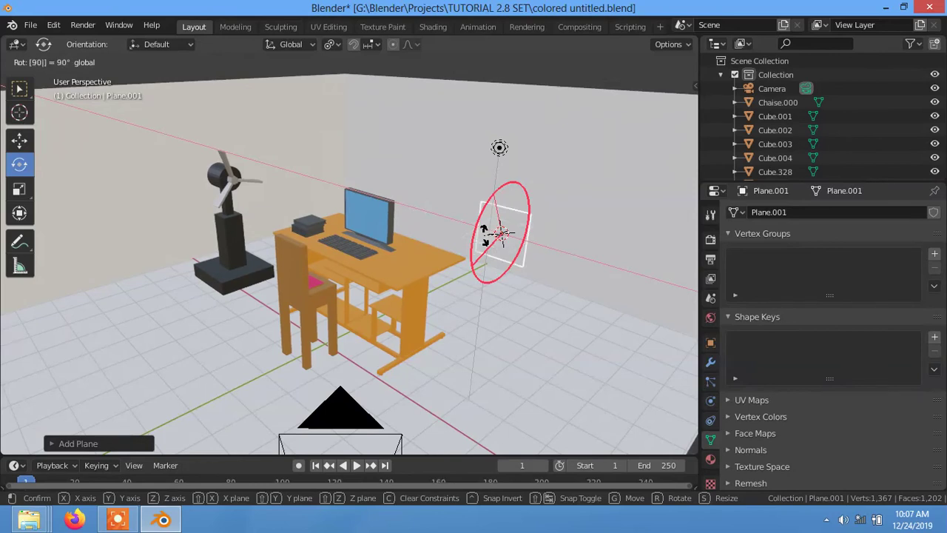
key("Return")
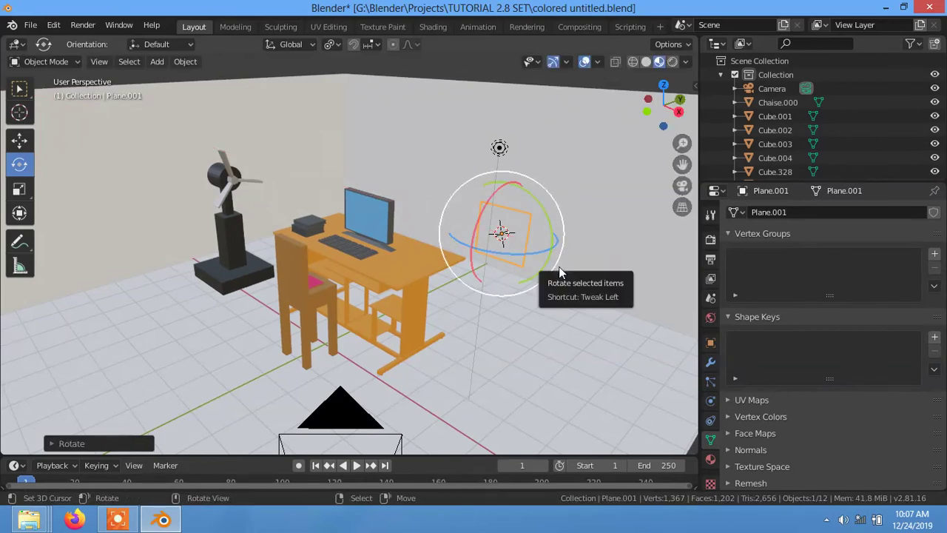
Raise the plane along Z and shift it along X.
left_click(20, 141)
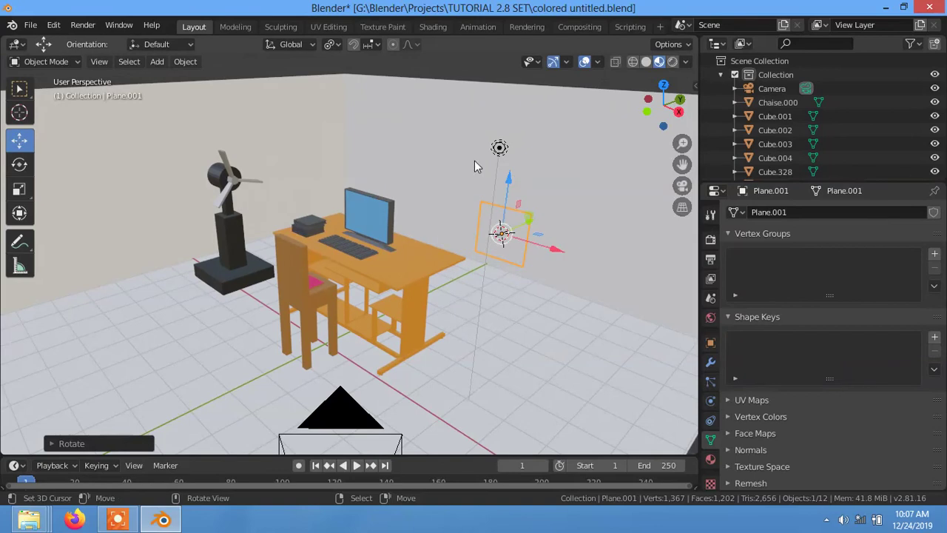
left_click_drag(515, 182, 524, 125)
left_click_drag(562, 191, 512, 181)
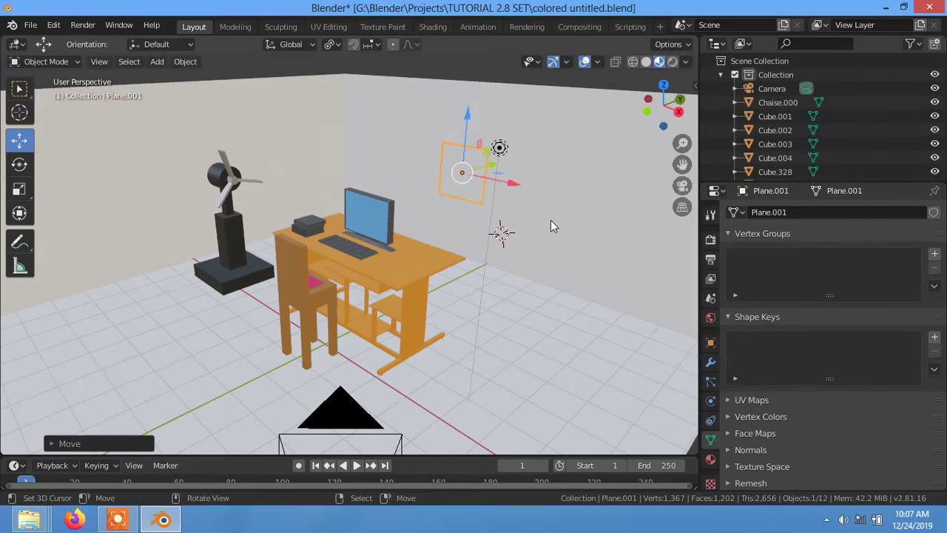
Scale the plane wider along X, taller along Z, then enlarge it uniformly.
key("s")
key("x")
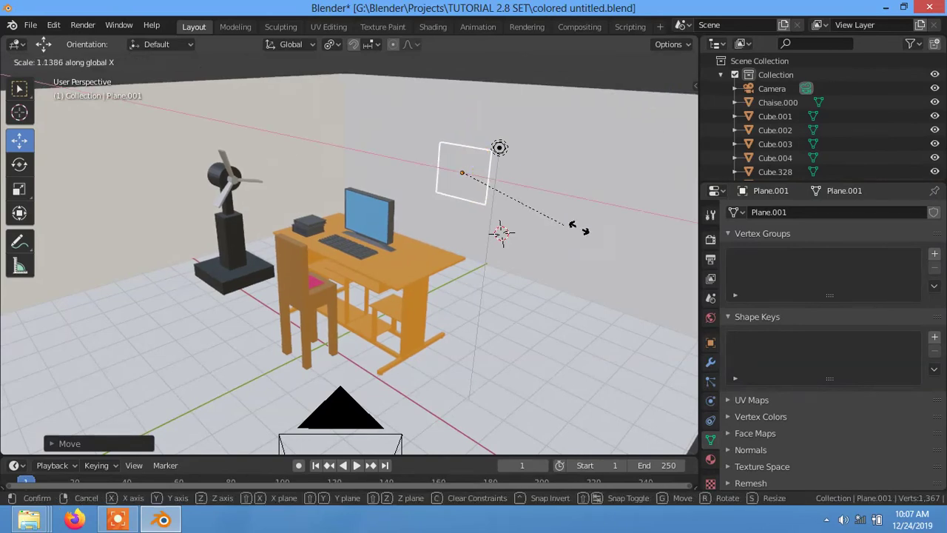
left_click(694, 254)
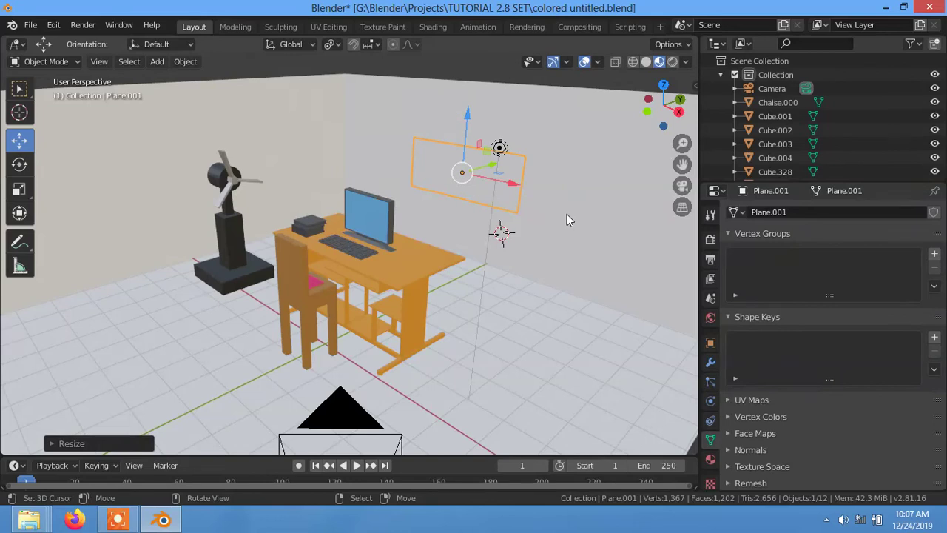
key("s")
key("z")
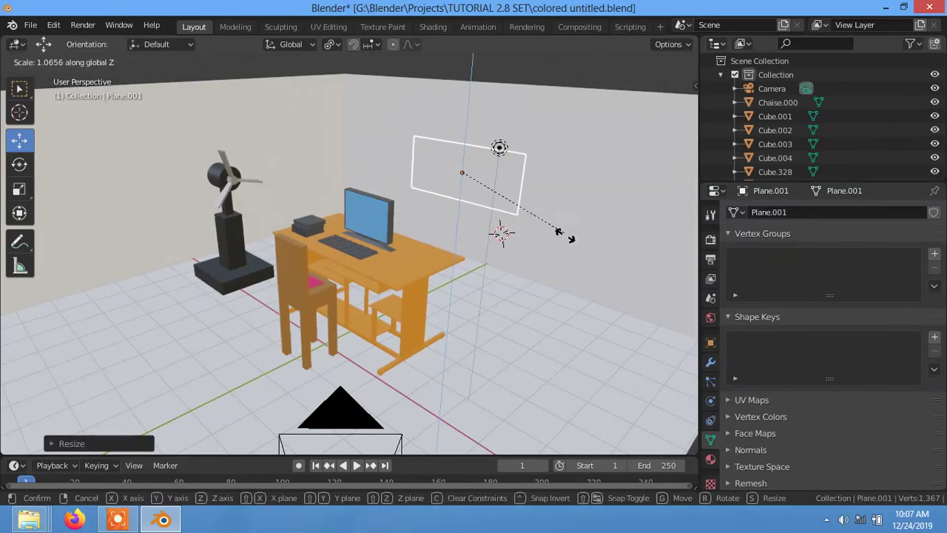
left_click(556, 296)
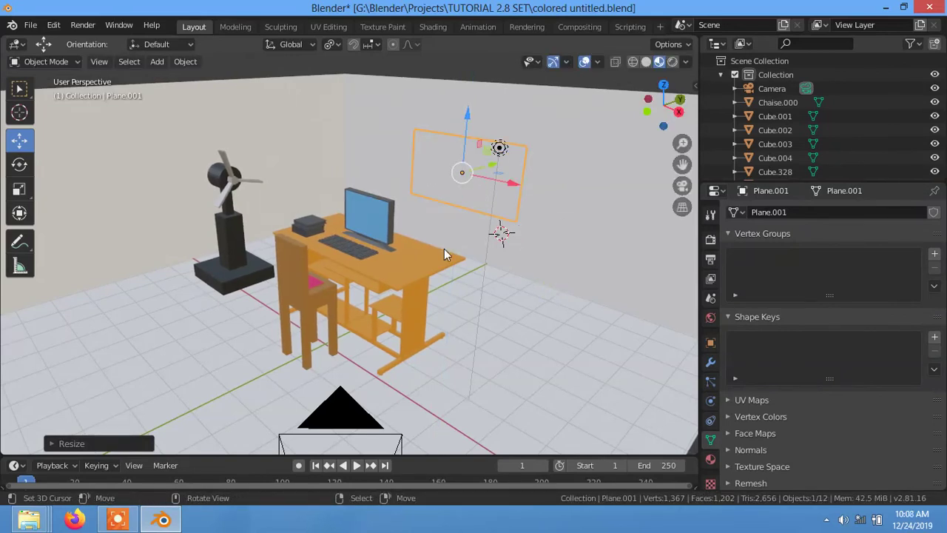
left_click(21, 190)
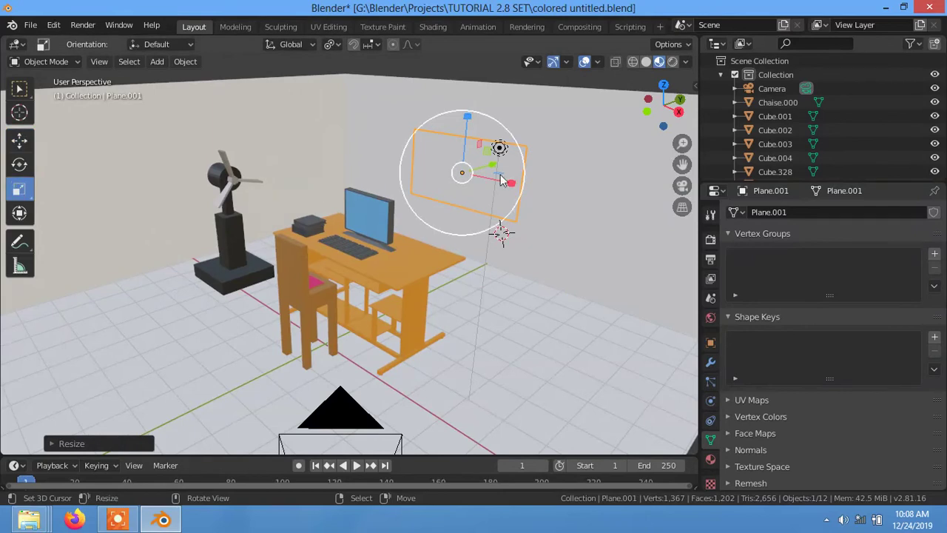
mouse_move(509, 181)
left_mouse_down()
mouse_move(522, 186)
mouse_move(471, 103)
left_mouse_up()
Nudge the plane upward against the back wall beside the desk.
middle_click_drag(510, 249, 495, 255)
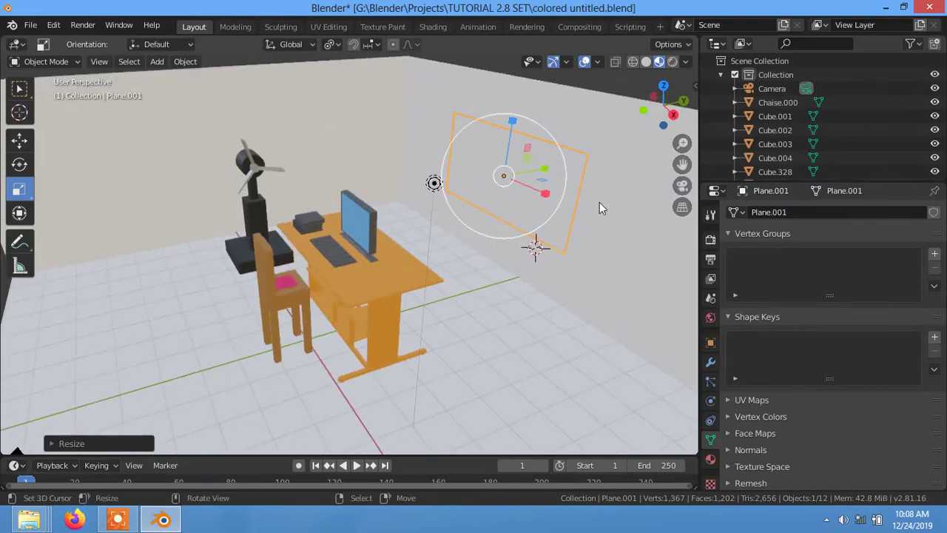
left_click(20, 141)
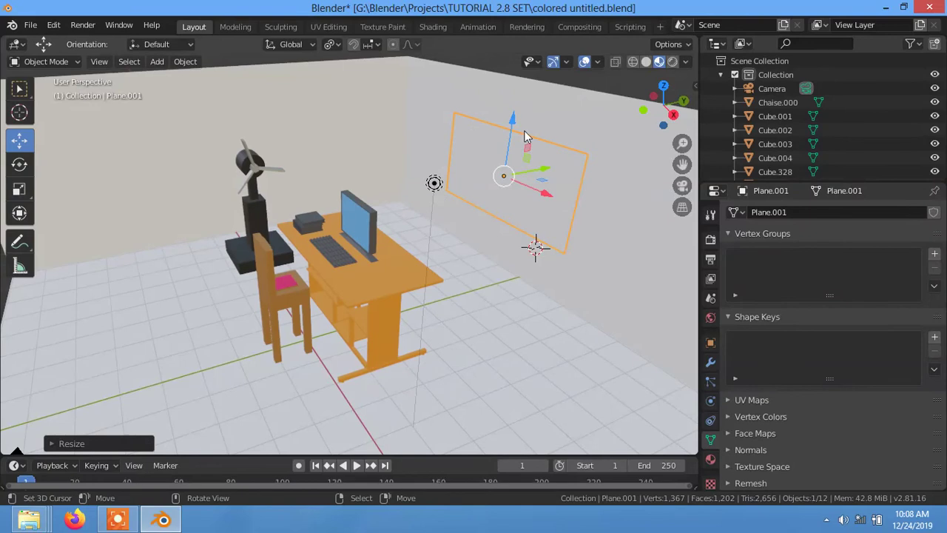
left_click_drag(512, 118, 580, 175)
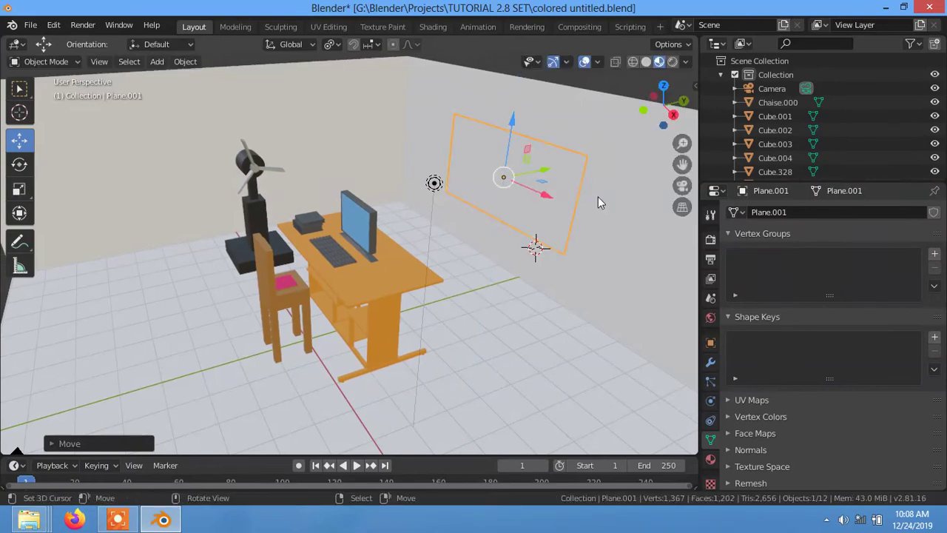
middle_click_drag(611, 202, 409, 154)
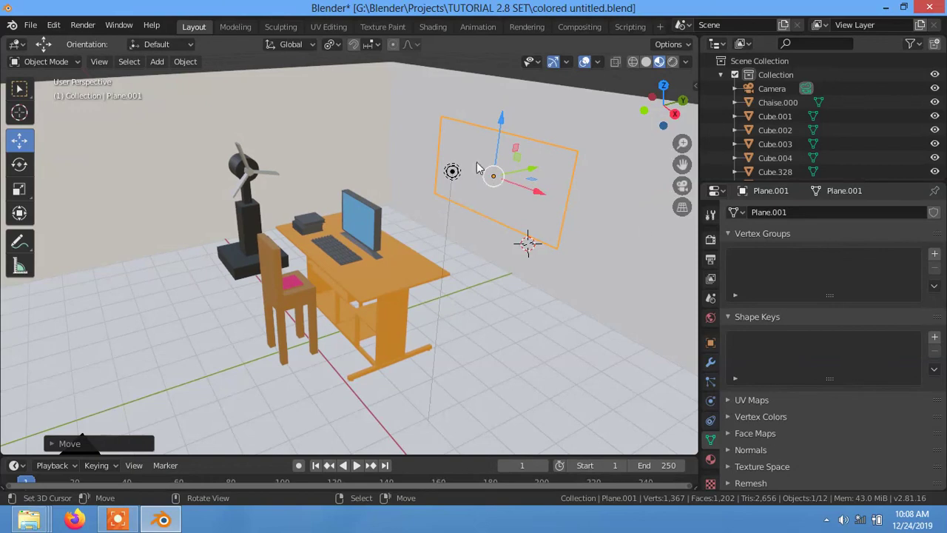
Check the Render Engine list in Render Properties and keep Eevee selected.
left_click(710, 239)
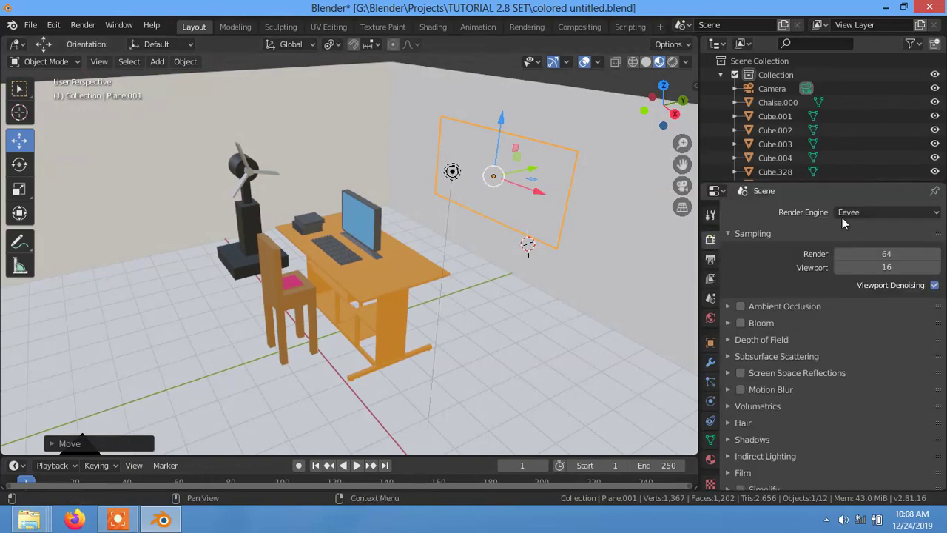
left_click(909, 213)
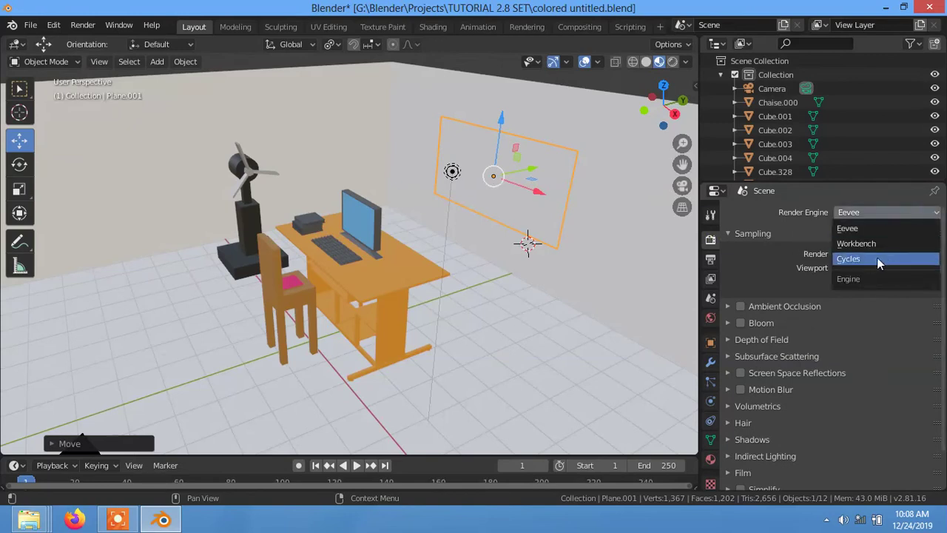
left_click(810, 231)
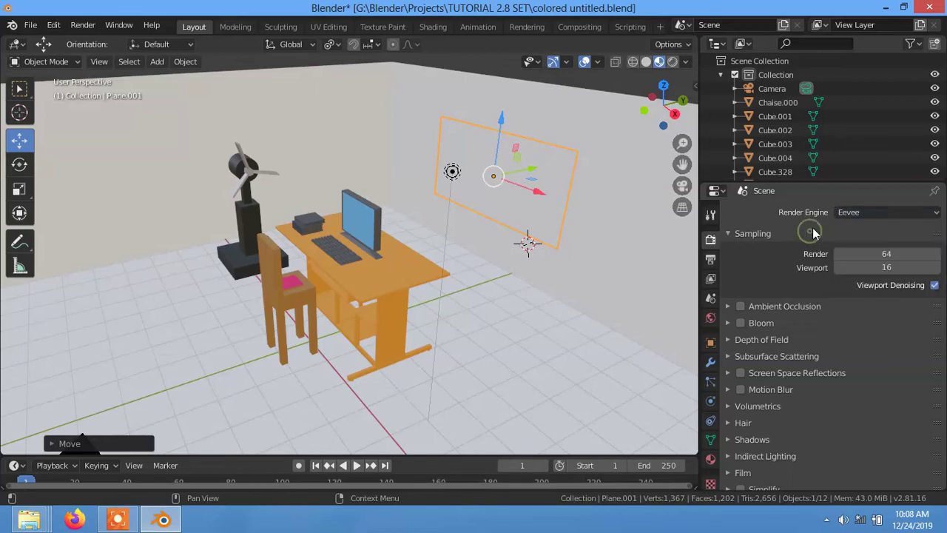
left_click(870, 212)
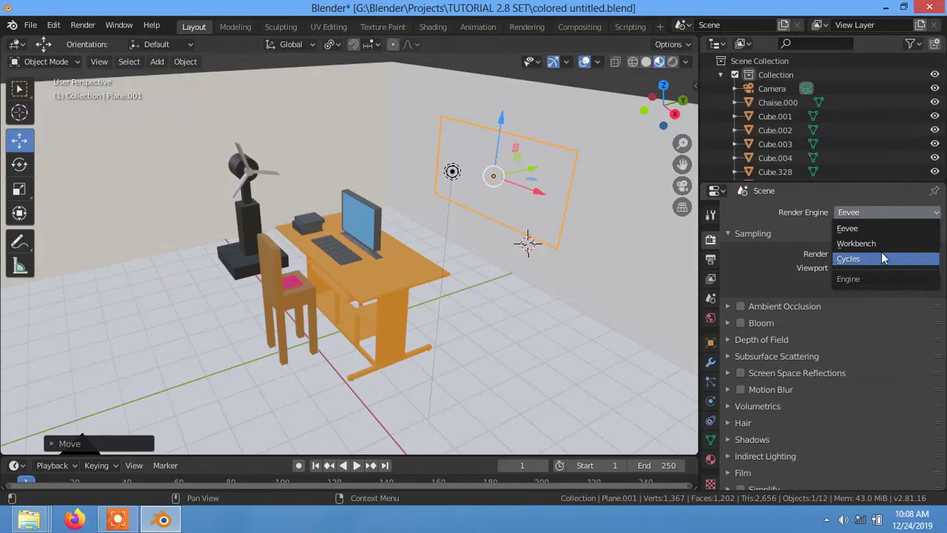
left_click(797, 228)
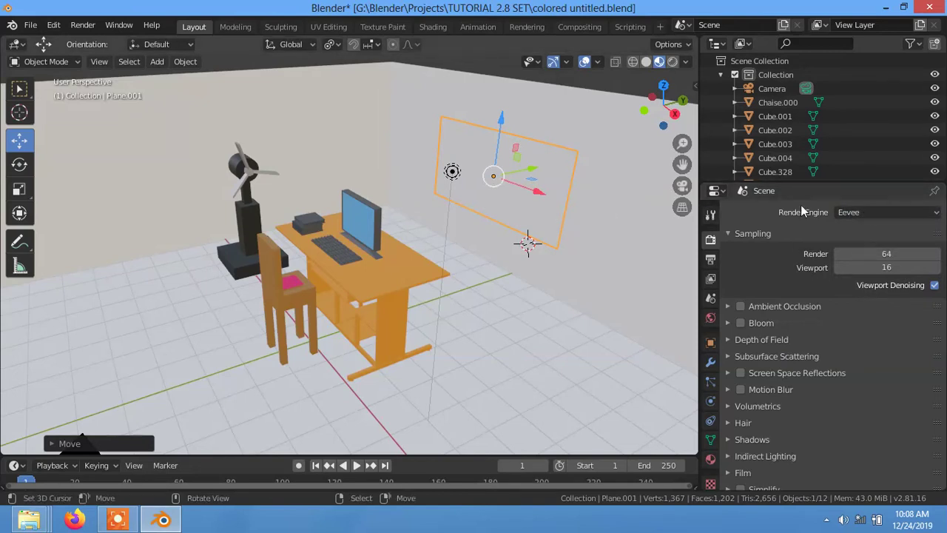
left_click(866, 210)
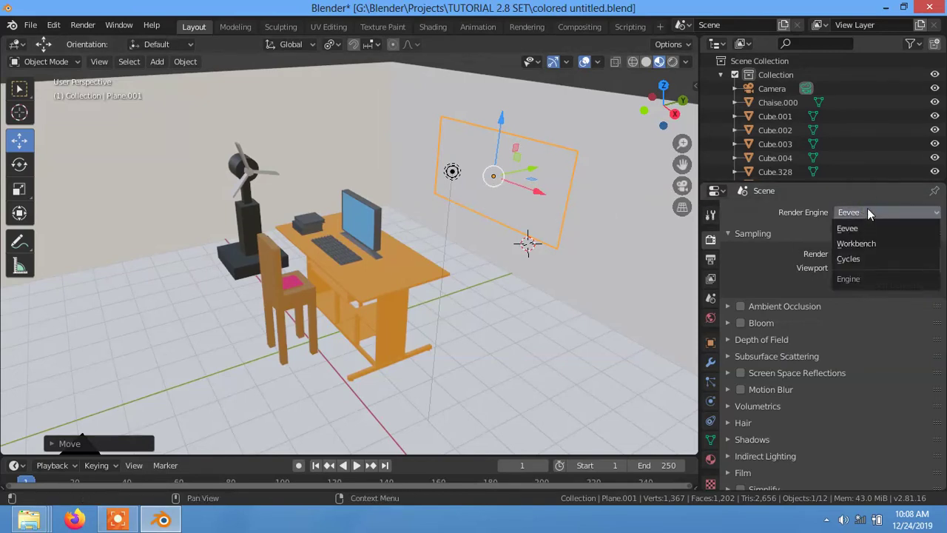
left_click(862, 229)
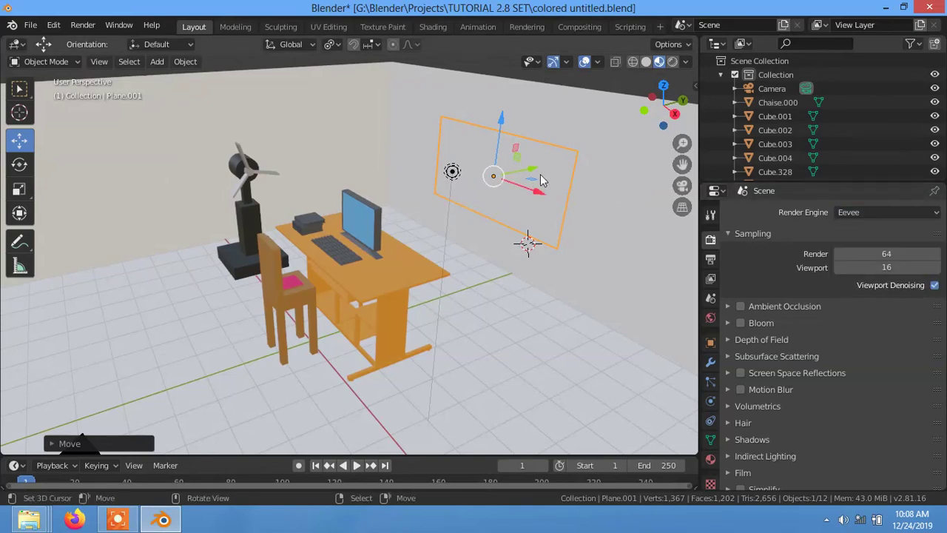
left_click_drag(534, 172, 539, 211)
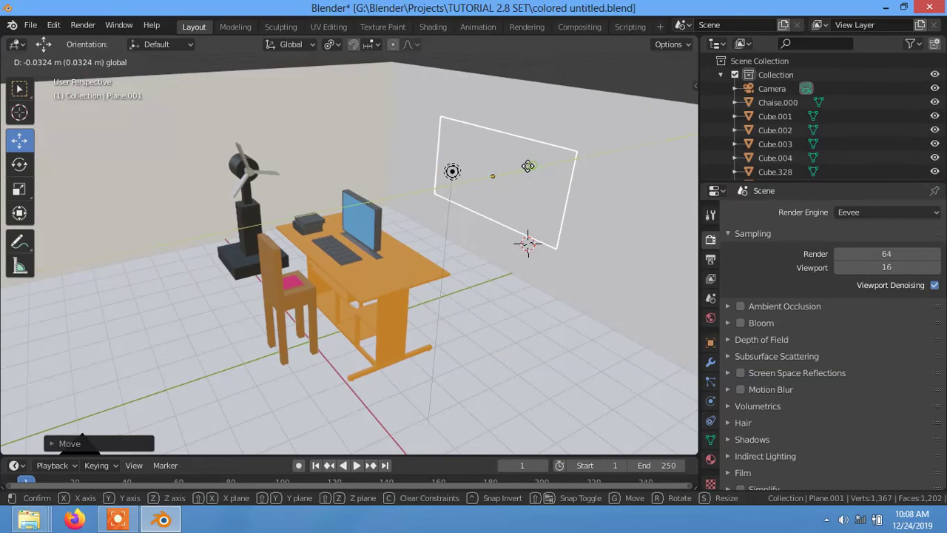
right_click(539, 210)
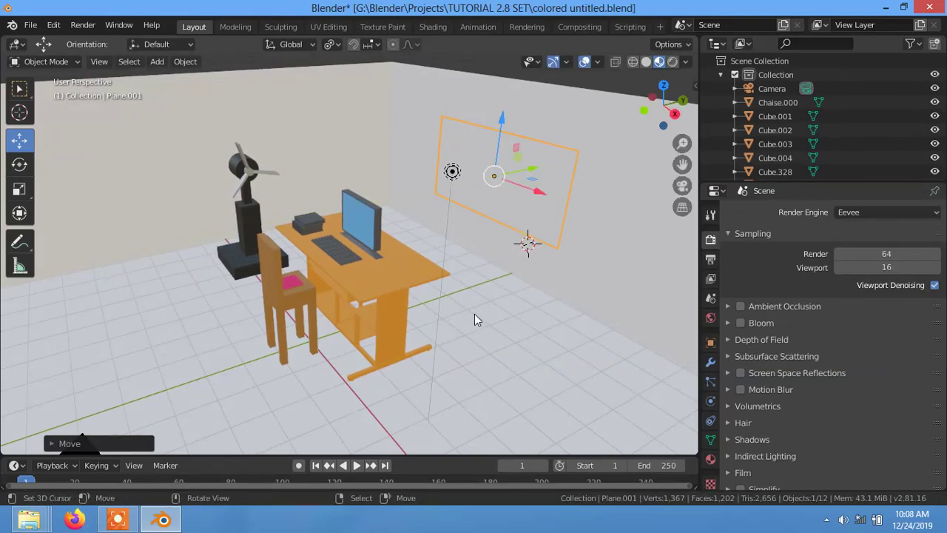
Give the plane a new material named 'wall image' with a pinkish-red base colour.
left_click(711, 459)
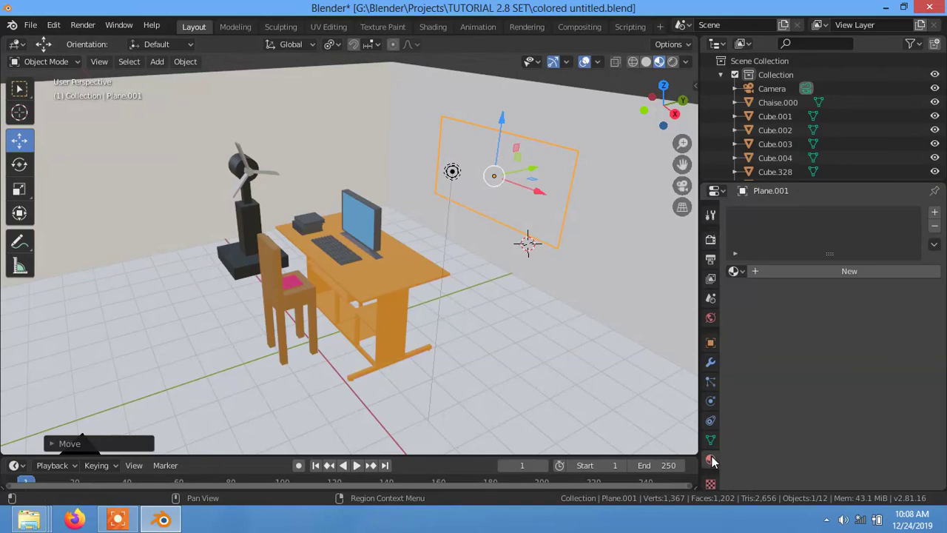
left_click(820, 269)
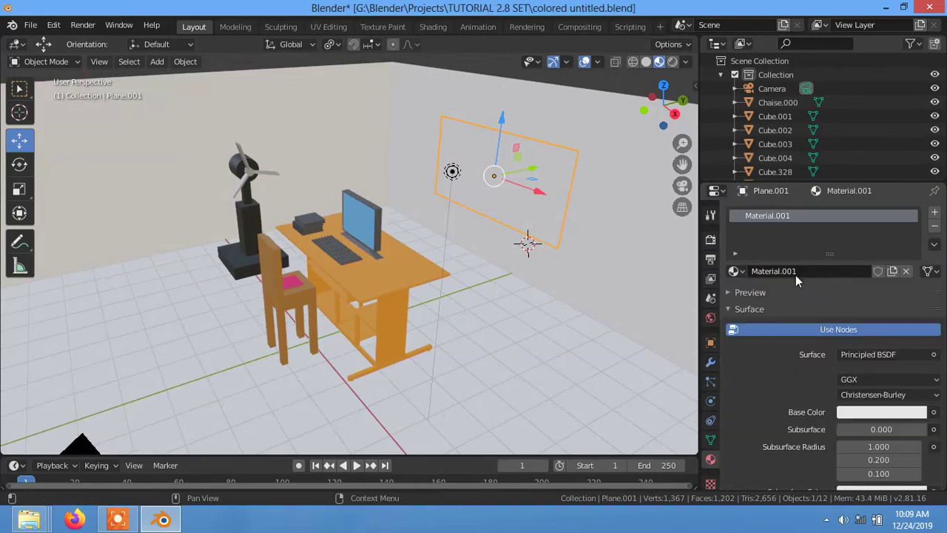
double_click(794, 212)
type("wall image")
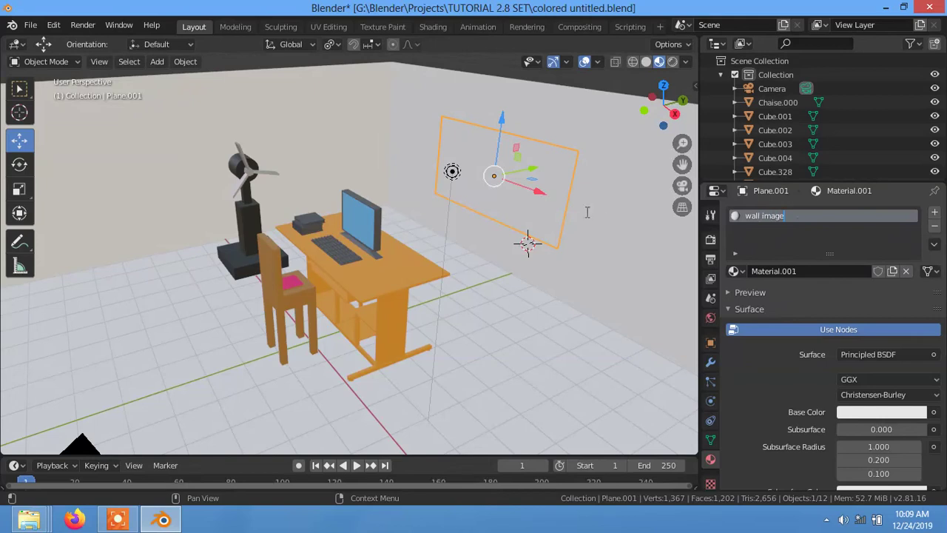
key("Return")
left_click(848, 413)
left_click_drag(860, 261, 862, 300)
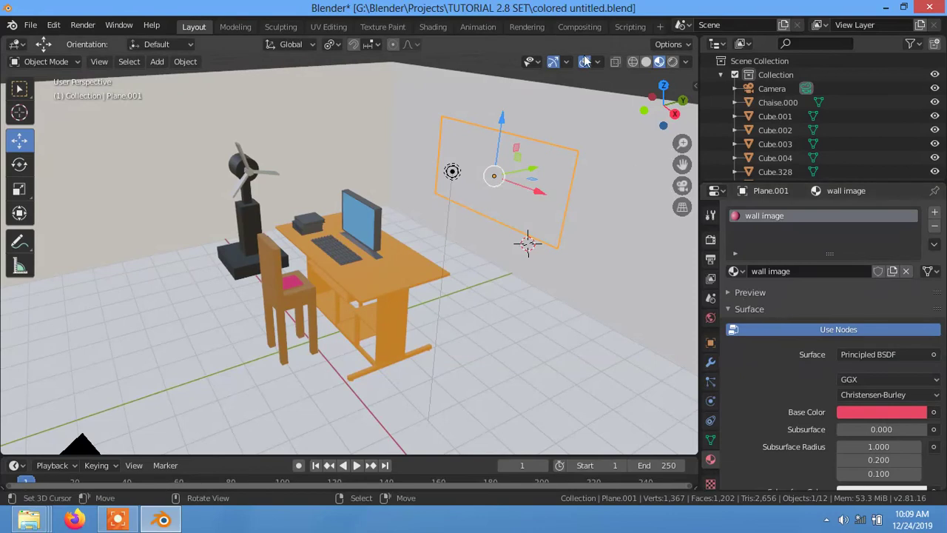
Move the wall plane along the Y axis into position on the wall.
middle_click_drag(571, 237, 474, 243)
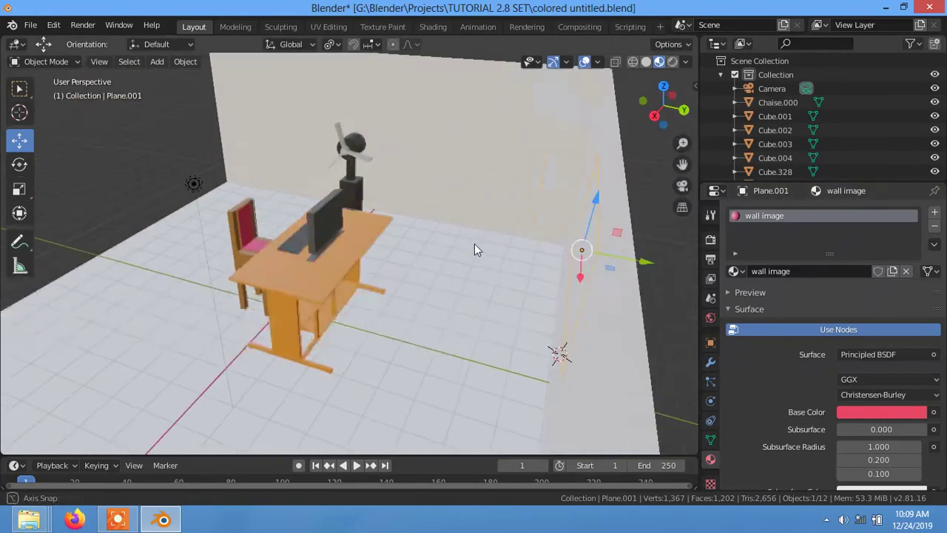
key("g")
key("y")
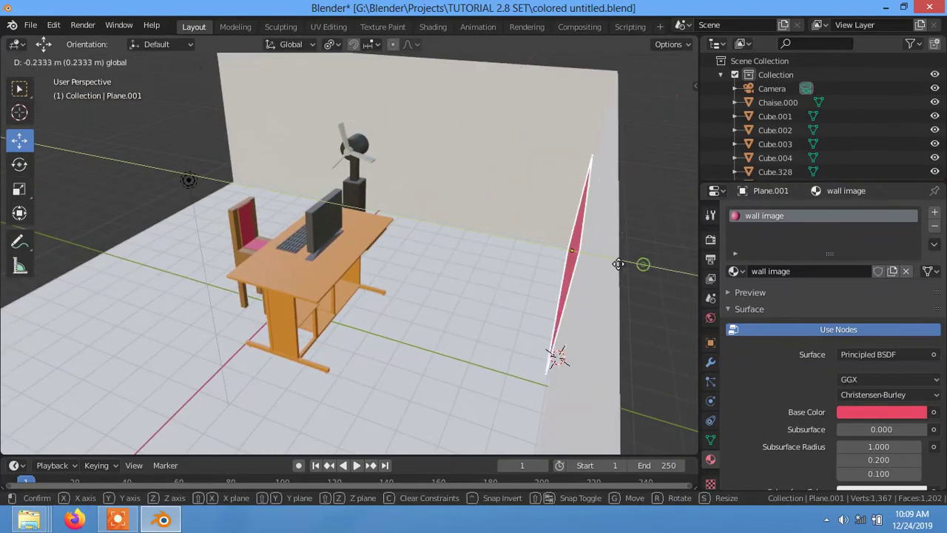
left_click(637, 269)
mouse_move(646, 330)
middle_mouse_down()
mouse_move(679, 324)
mouse_move(514, 242)
middle_mouse_up()
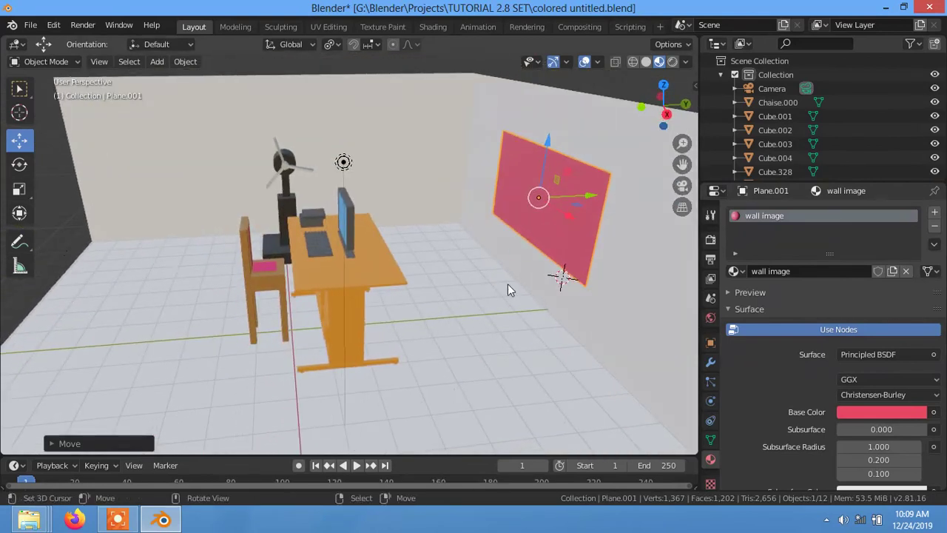
middle_click_drag(527, 295, 510, 296)
Feed an Image Texture of lion-1305797_1920.jpg into the material's Base Color.
left_click(874, 412)
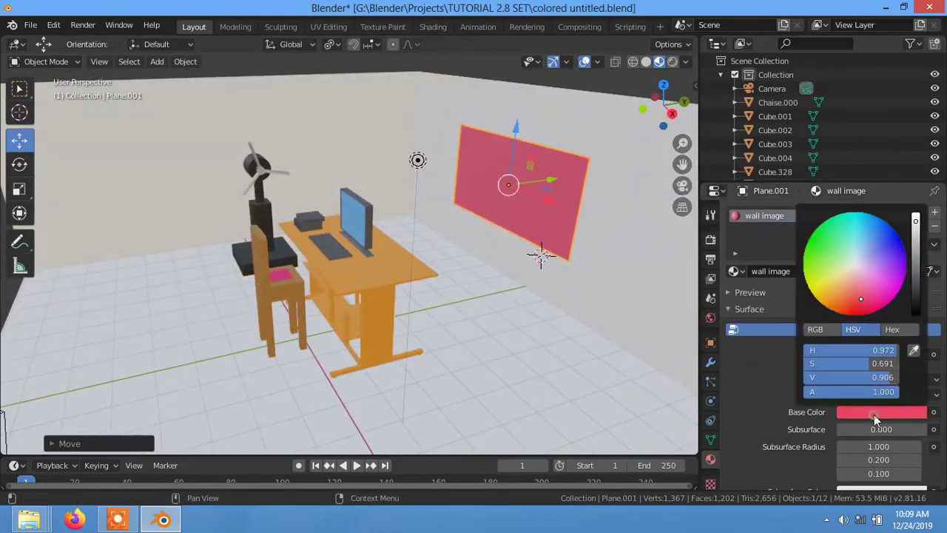
left_click_drag(861, 298, 859, 256)
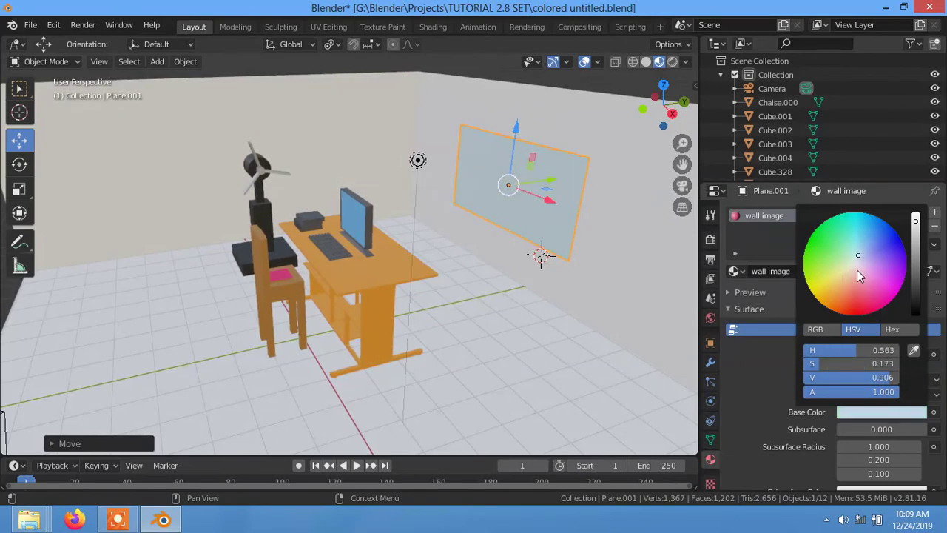
left_click(934, 413)
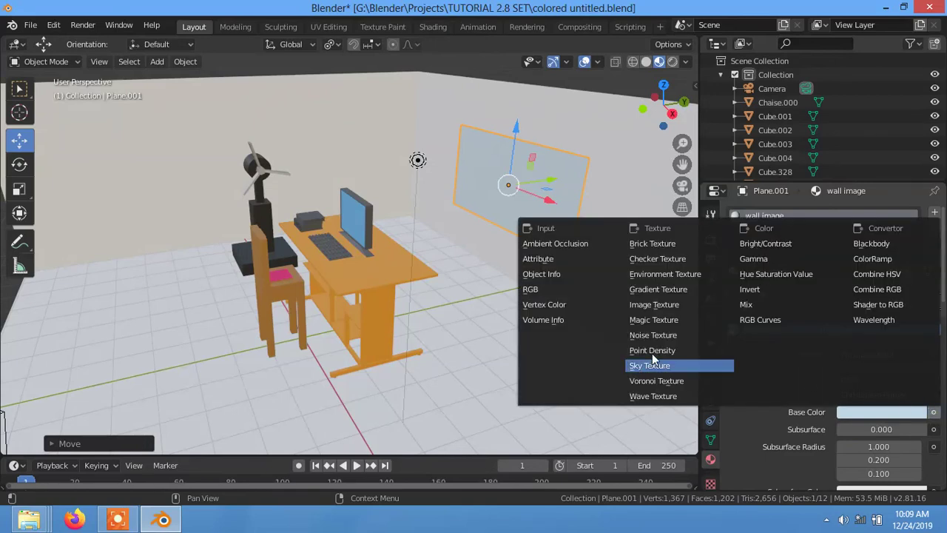
left_click(688, 307)
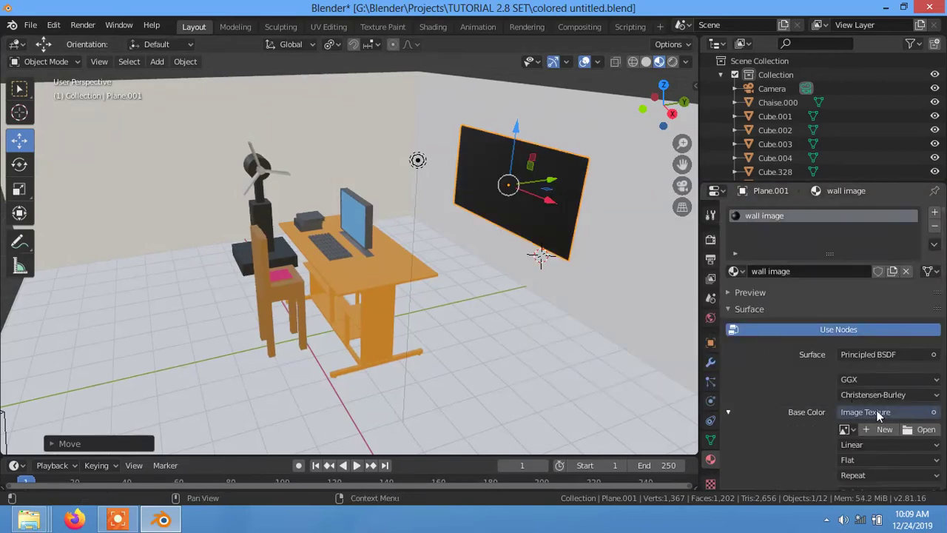
left_click(924, 430)
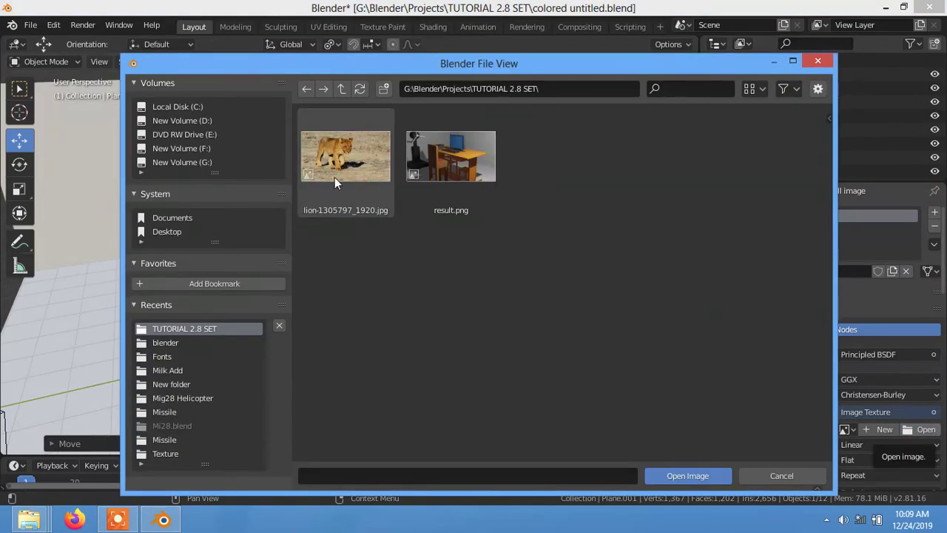
left_click(350, 174)
left_click(677, 474)
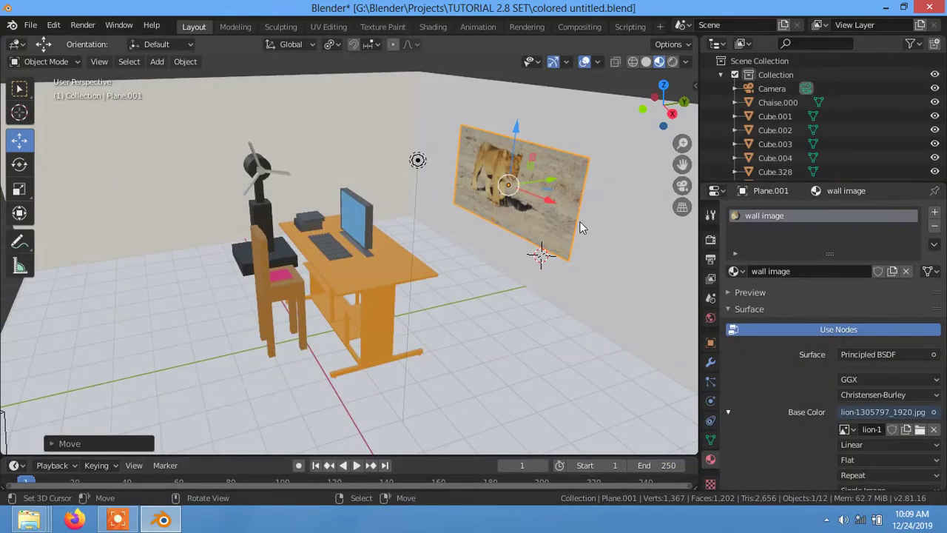
mouse_move(579, 253)
middle_mouse_down()
mouse_move(603, 251)
mouse_move(546, 196)
middle_mouse_up()
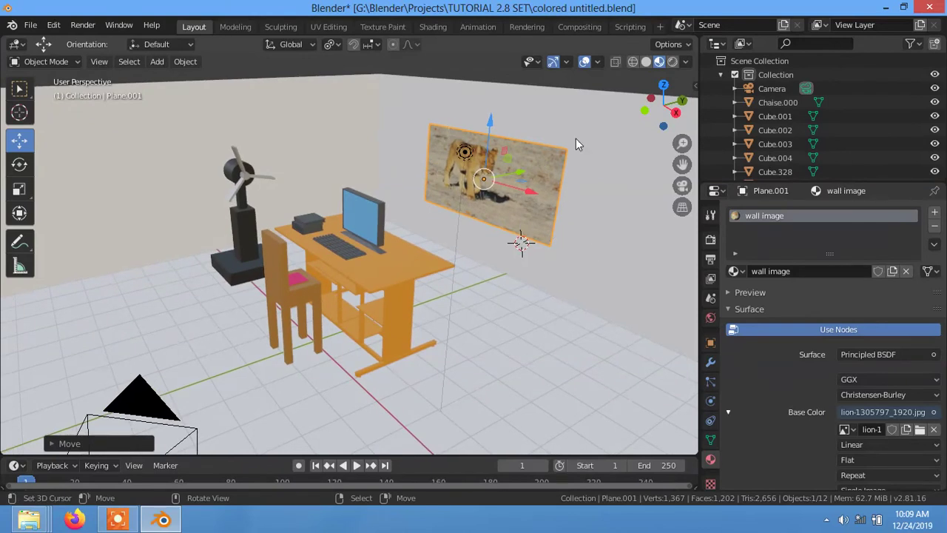
Switch the viewport to rendered shading and orbit toward the lion picture.
left_click(674, 63)
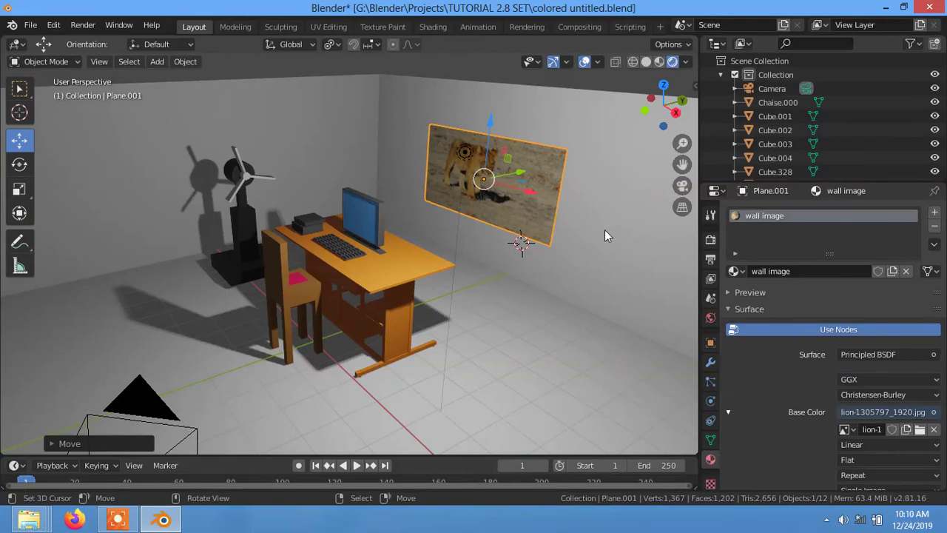
scroll(599, 245, "down", 3)
middle_click_drag(599, 245, 525, 245)
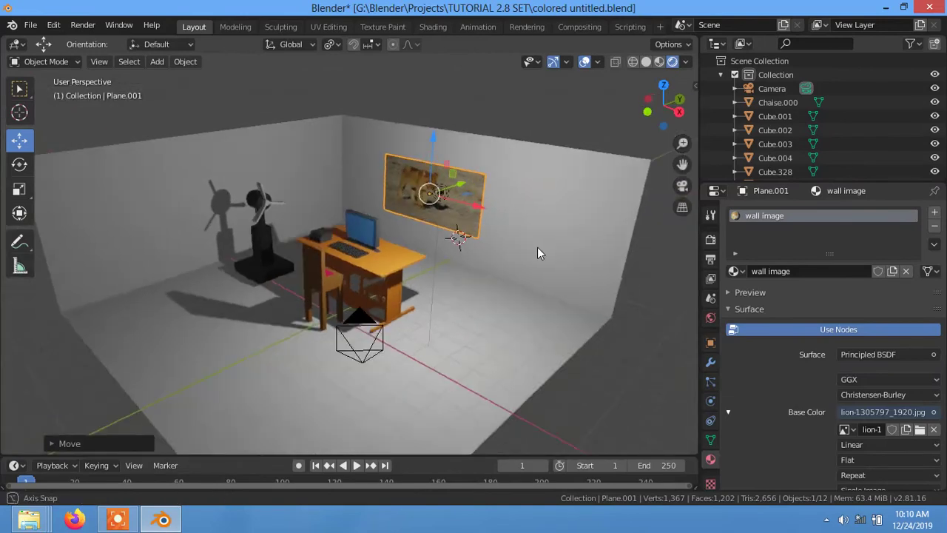
scroll(513, 234, "up", 2)
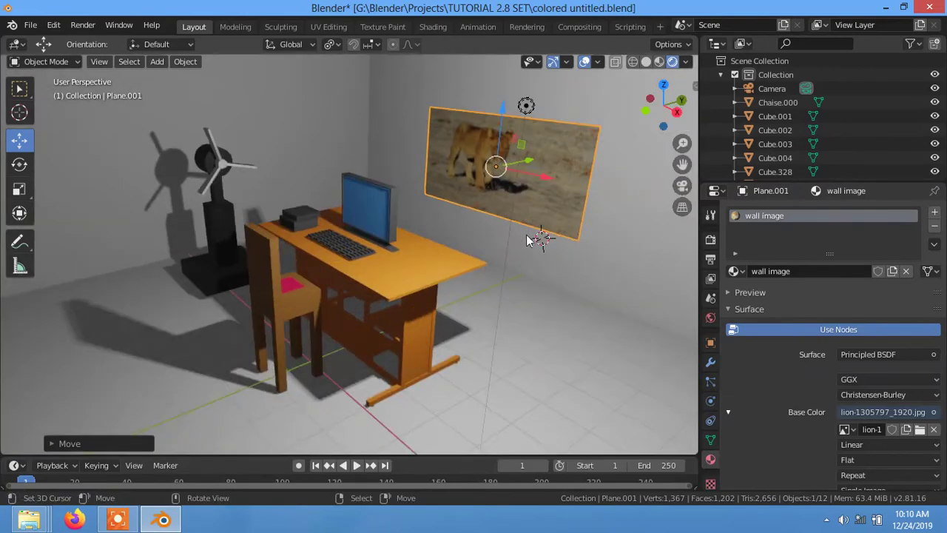
scroll(536, 235, "up", 2)
middle_click_drag(536, 235, 547, 235)
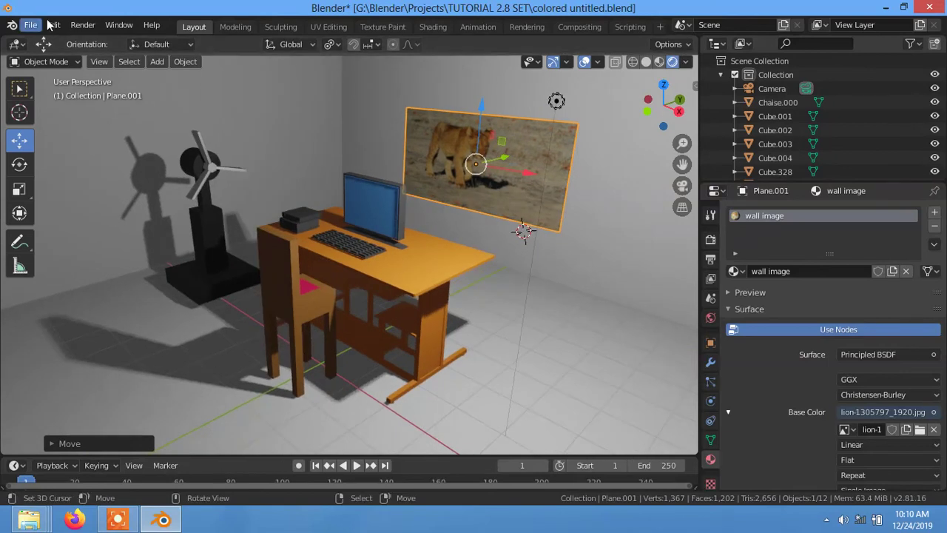
Render an Eevee still from the camera, inspect it, and close the render window.
left_click(83, 25)
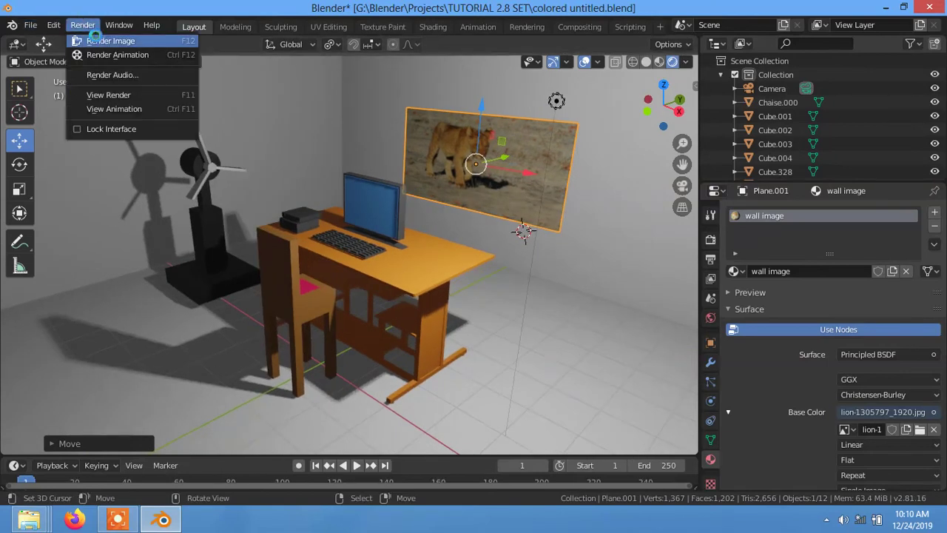
left_click(94, 36)
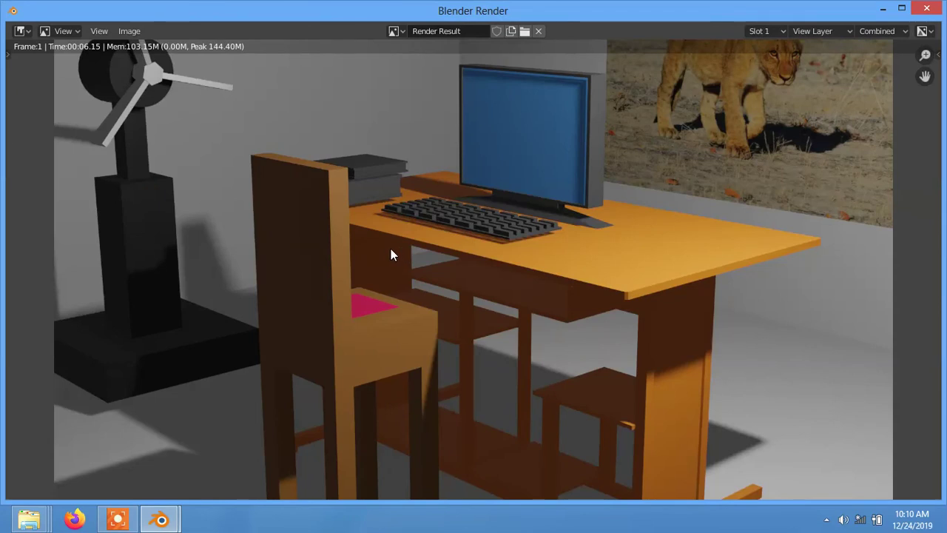
scroll(372, 272, "down", 2)
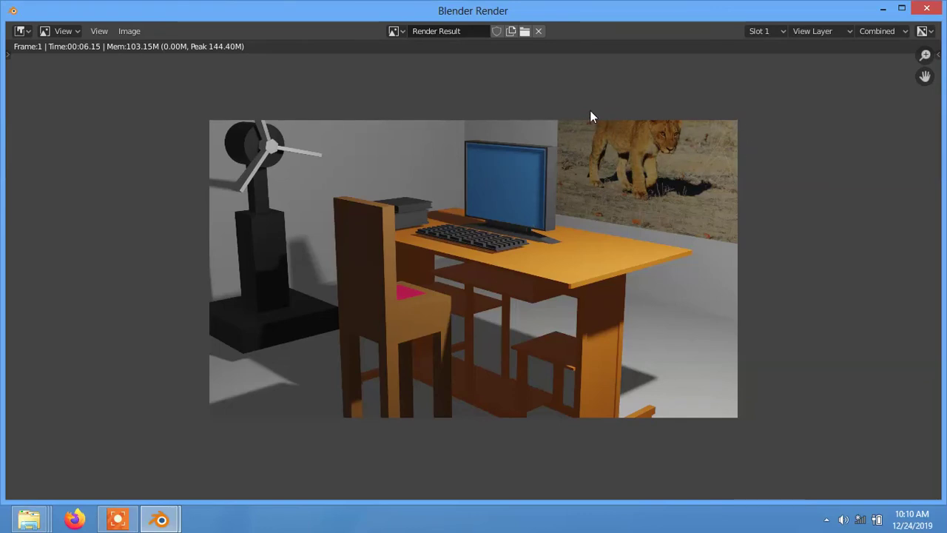
left_click(927, 7)
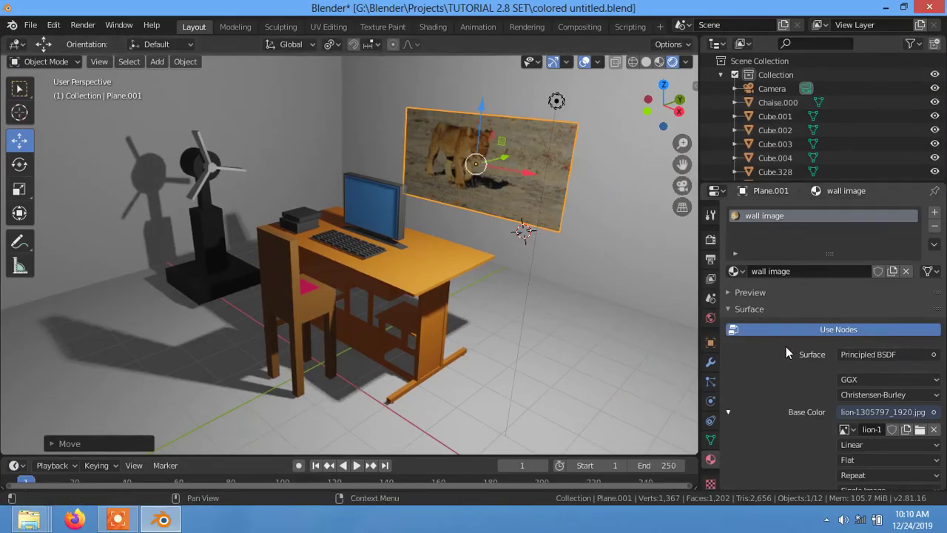
Change the render engine from Eevee to Cycles in Render Properties.
left_click(710, 239)
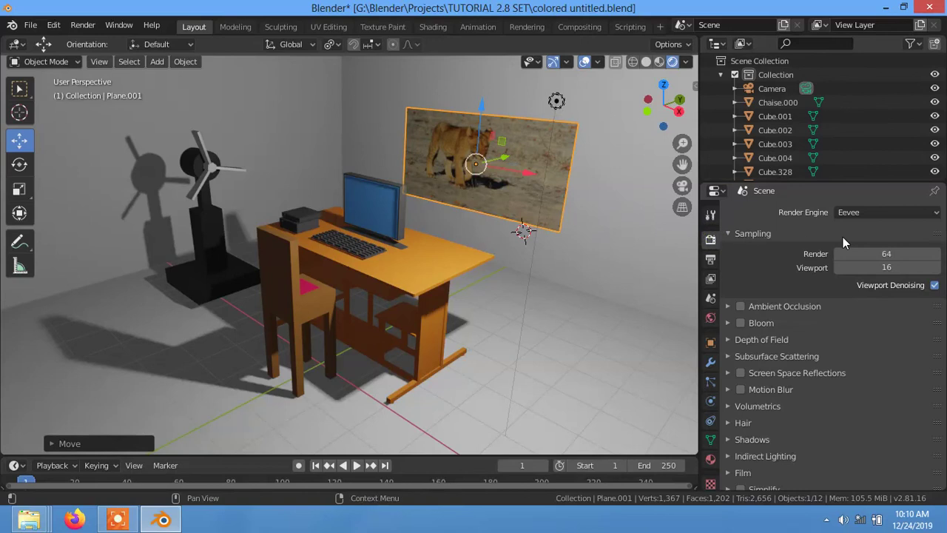
left_click(877, 213)
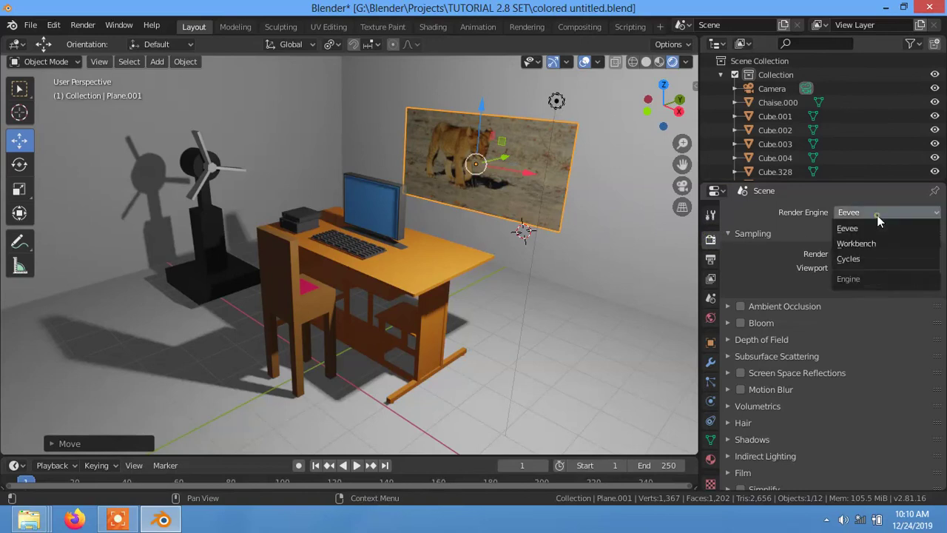
left_click(861, 258)
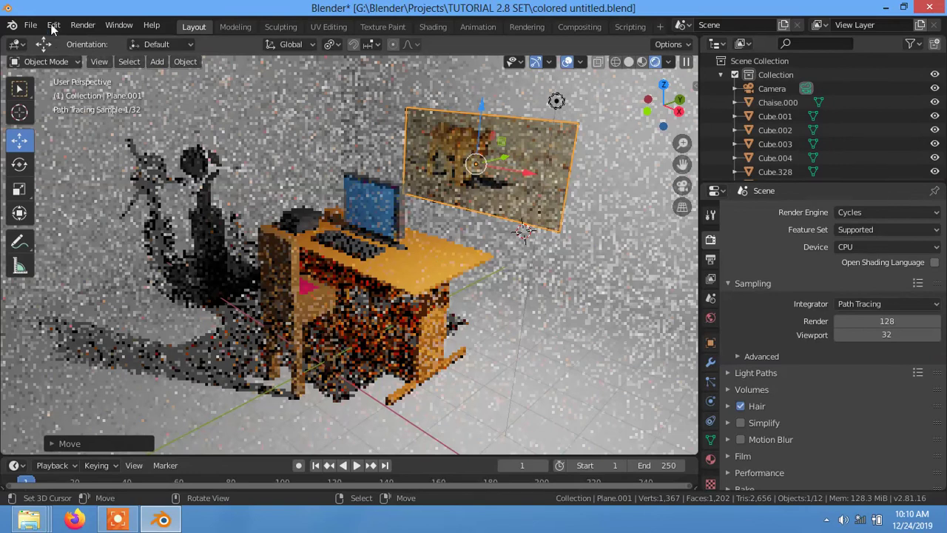
Render a Cycles still image from the camera, then close the render window.
left_click(83, 26)
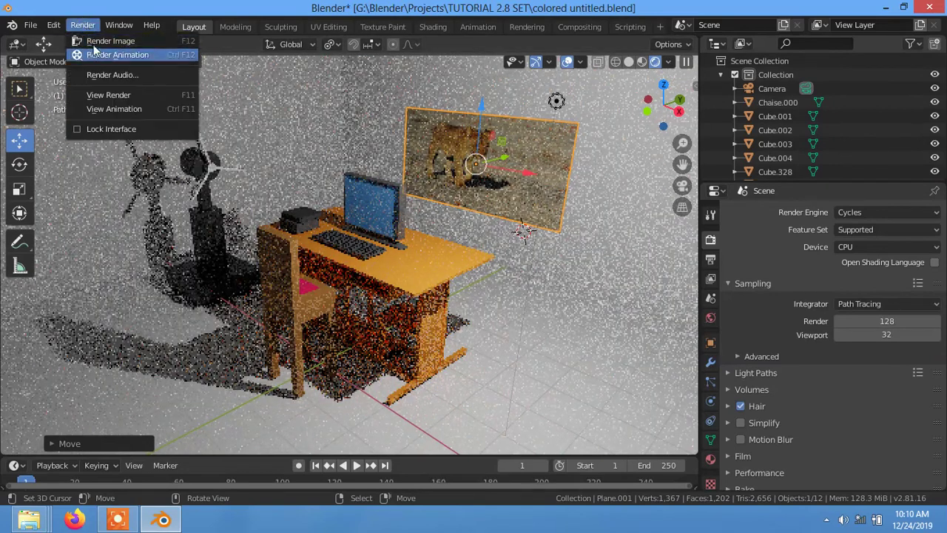
left_click(99, 42)
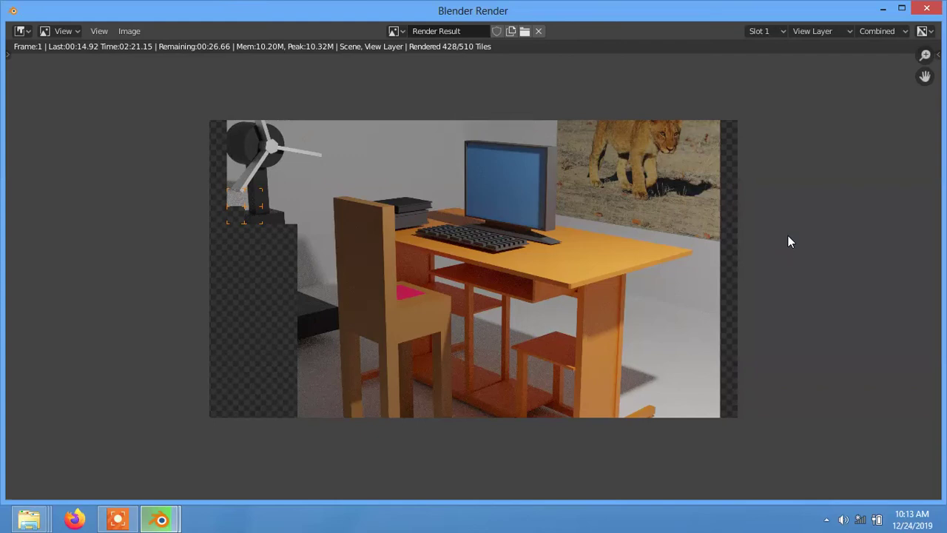
left_click(928, 9)
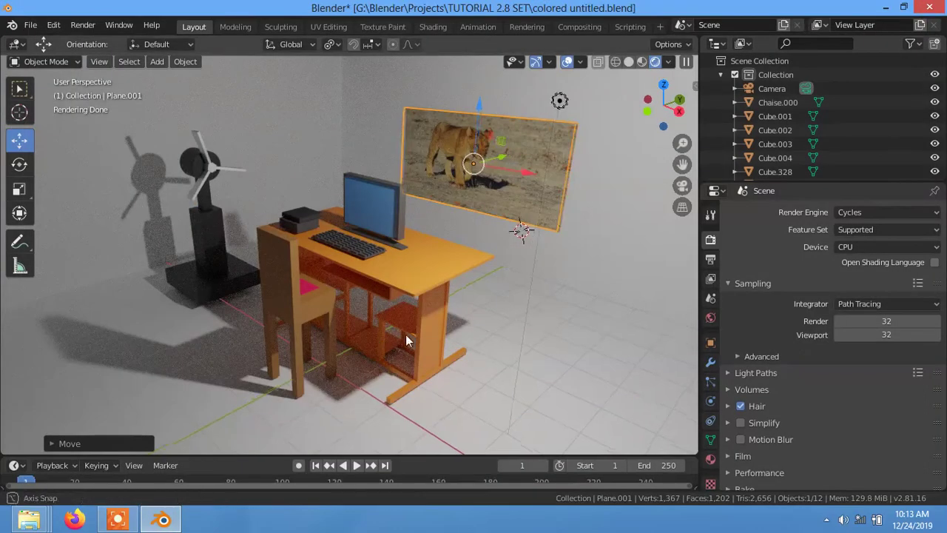
Zoom out and switch the viewport to Material Preview shading.
middle_click_drag(412, 333, 384, 335)
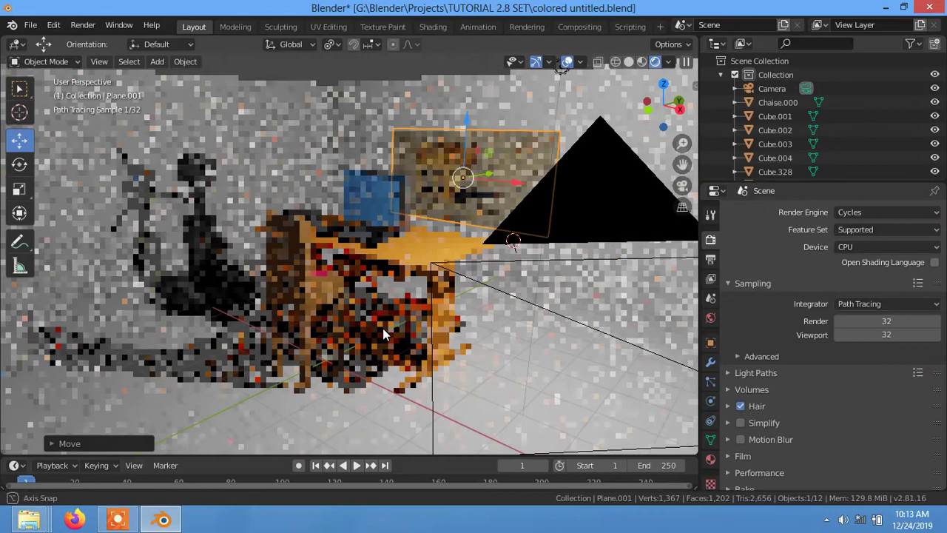
scroll(384, 334, "down", 3)
scroll(383, 333, "down", 2)
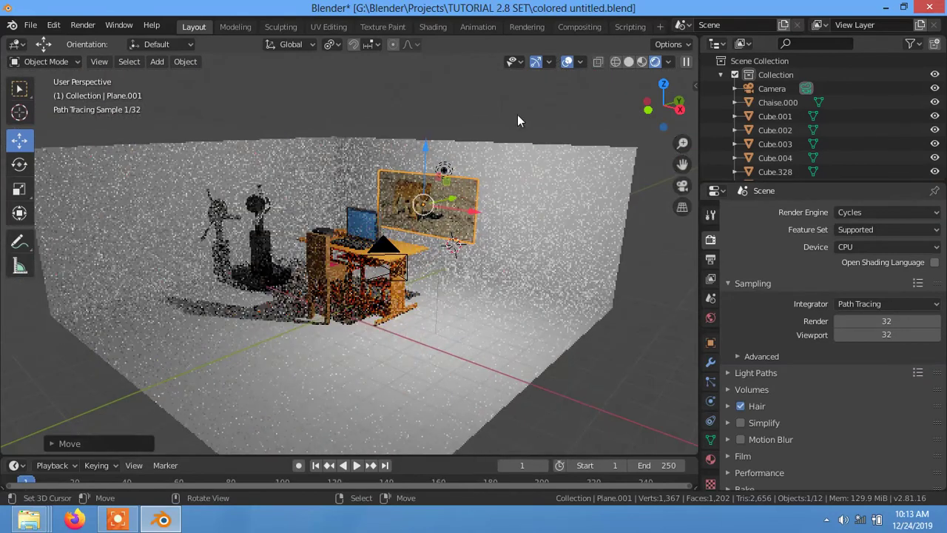
left_click(642, 63)
Orbit and zoom around the room to view the whole scene with the lion picture.
middle_click_drag(482, 265, 395, 333)
scroll(393, 333, "up", 3)
scroll(393, 331, "down", 4)
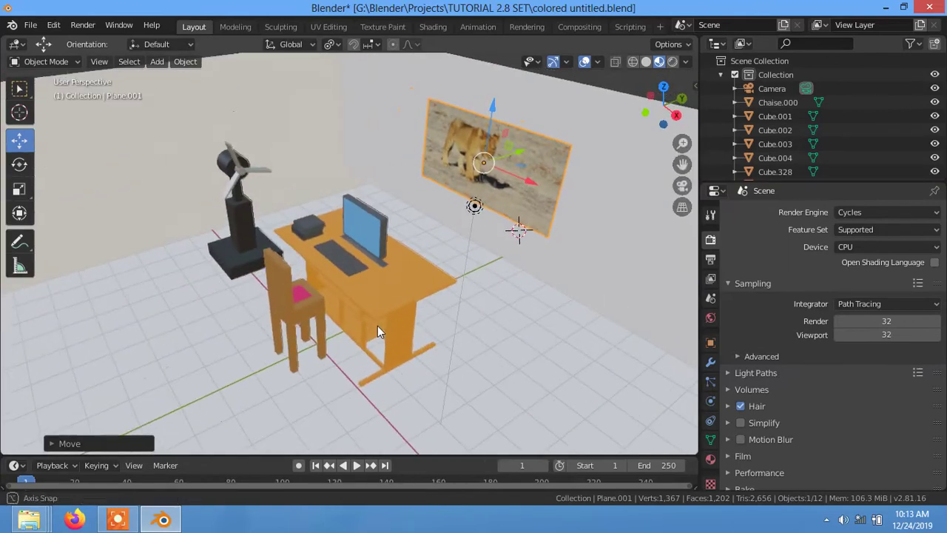
scroll(409, 317, "up", 3)
scroll(480, 309, "down", 3)
middle_click_drag(480, 309, 504, 305)
scroll(504, 305, "up", 3)
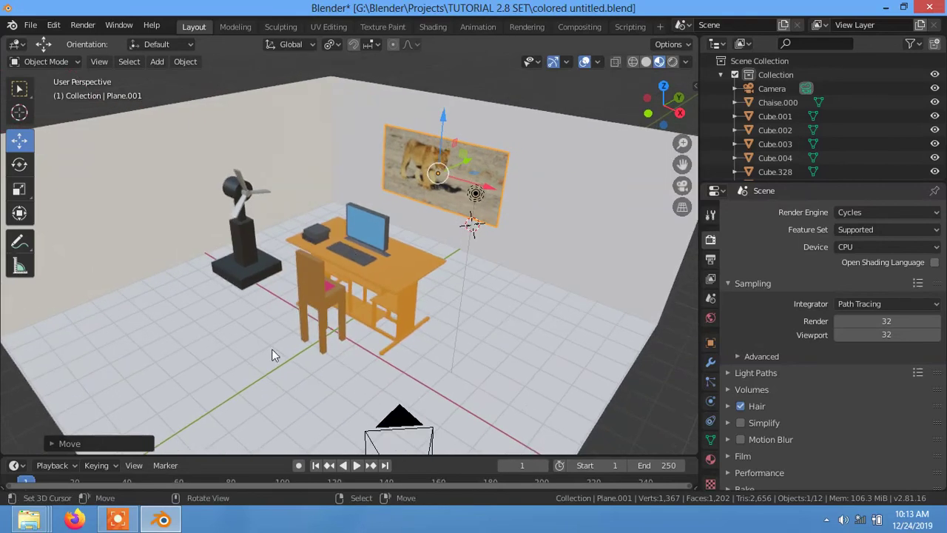
scroll(384, 326, "down", 3)
scroll(384, 327, "down", 1)
middle_click_drag(412, 307, 419, 305)
scroll(419, 304, "up", 2)
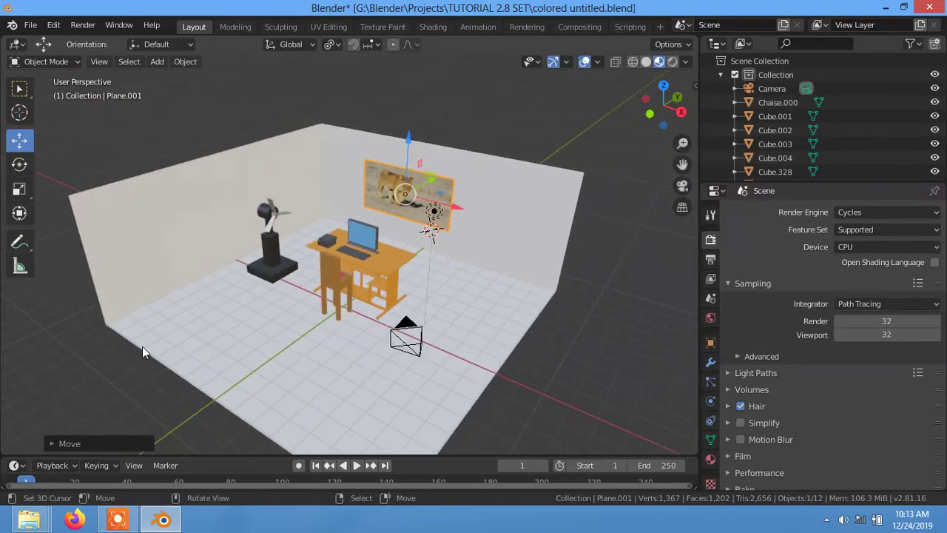
Select the room Plane mesh and, in Edit Mode, select its floor face.
left_click(190, 191)
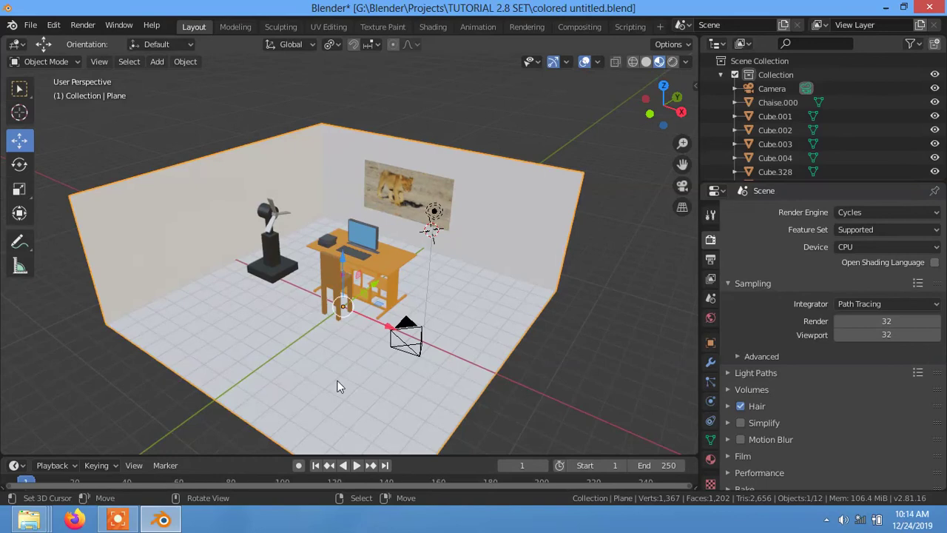
mouse_move(499, 318)
middle_mouse_down()
mouse_move(492, 312)
mouse_move(479, 330)
middle_mouse_up()
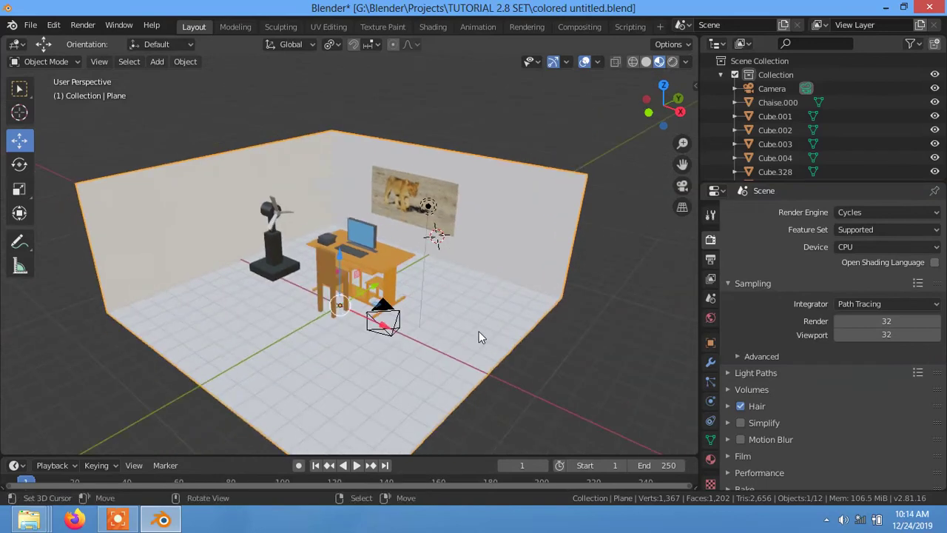
scroll(478, 331, "up", 1)
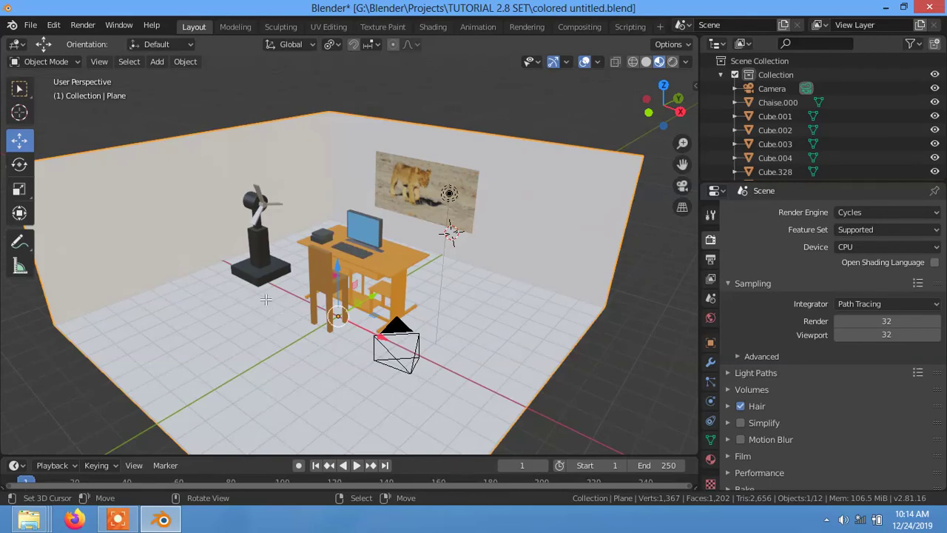
key("Tab")
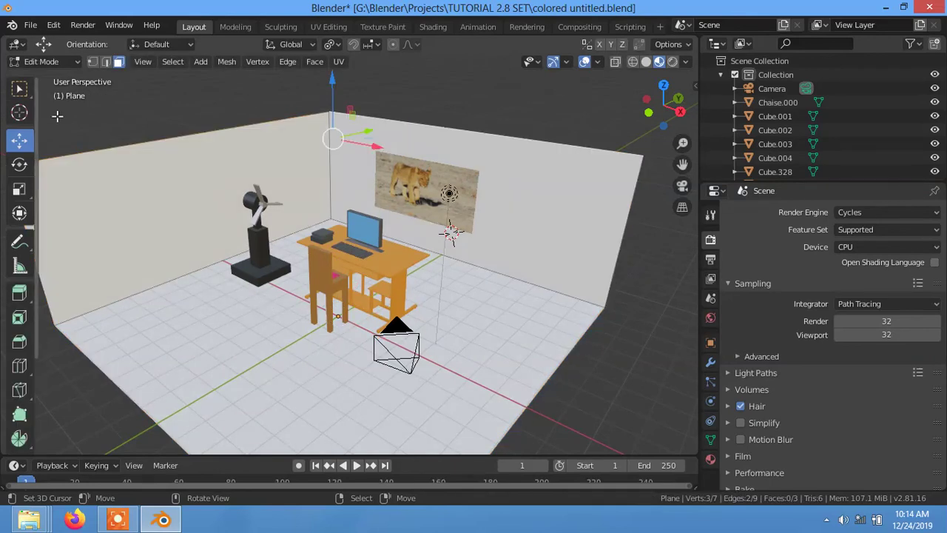
left_click(341, 314)
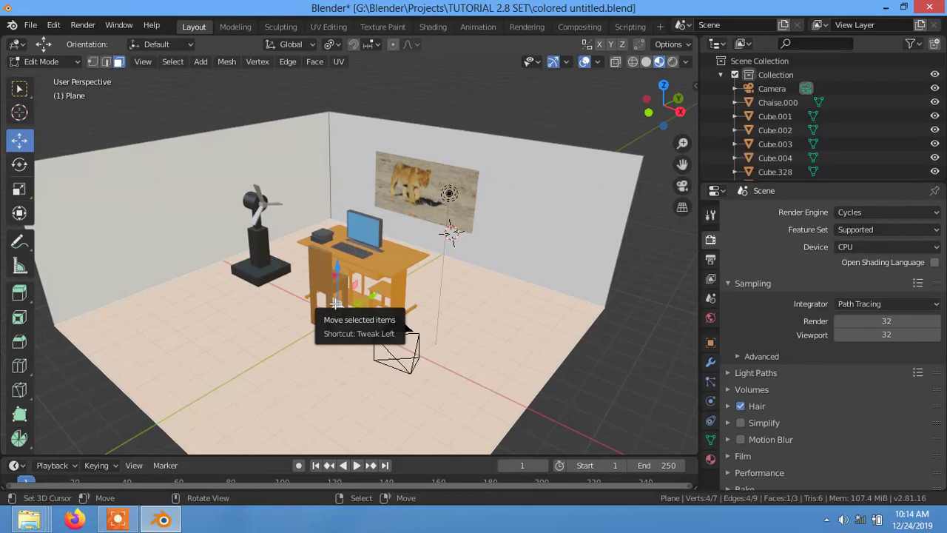
Separate the floor face into its own object, Plane.002, and select it in Object Mode.
key("p")
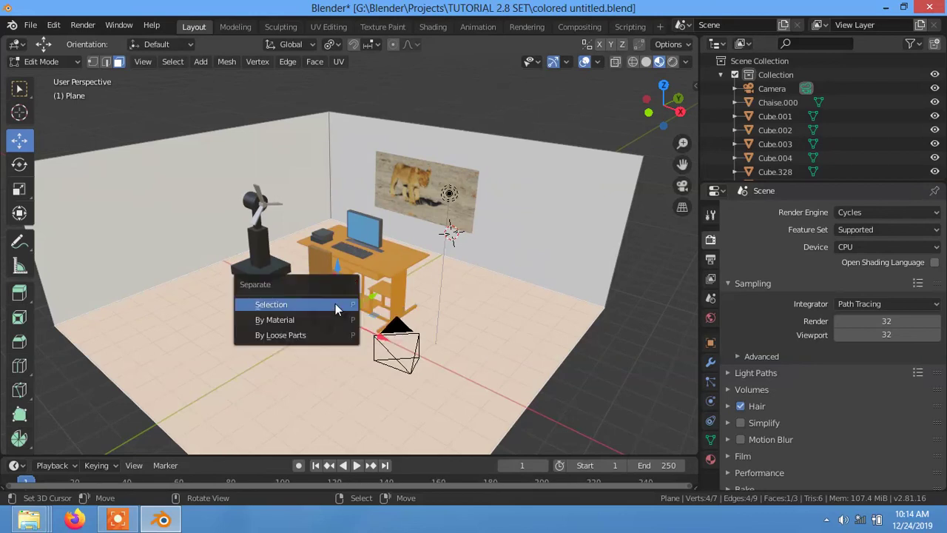
left_click(279, 305)
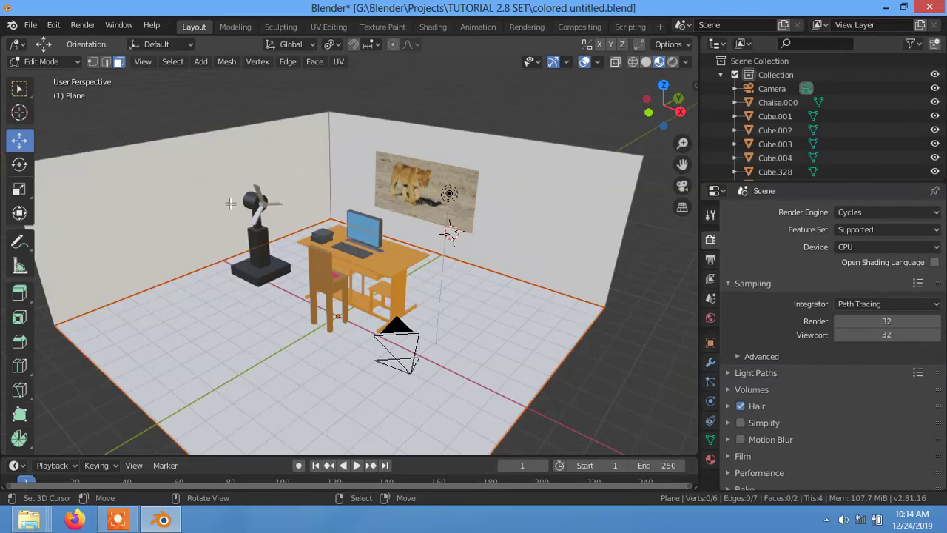
key("Tab")
left_click(321, 338)
middle_click_drag(438, 341, 406, 331)
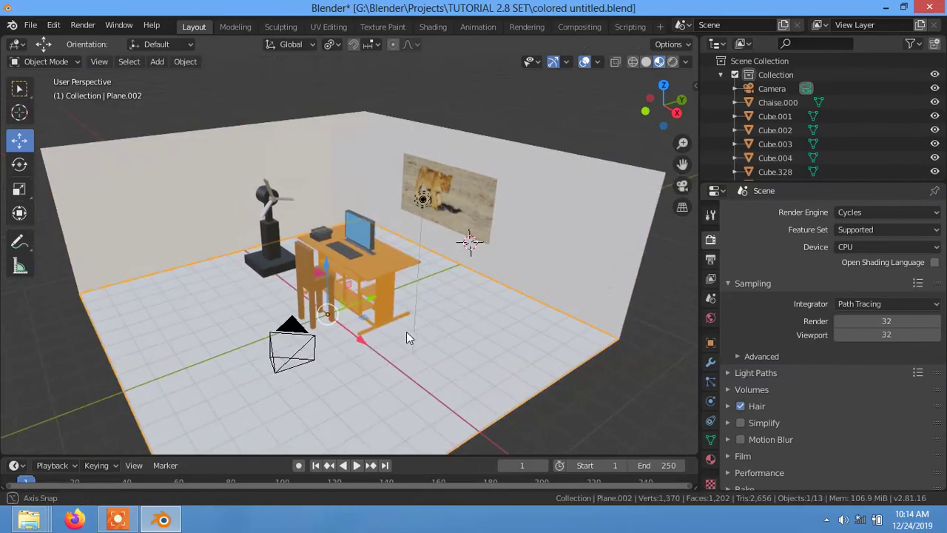
Remove the floor plane's existing material in Material Properties.
left_click(710, 458)
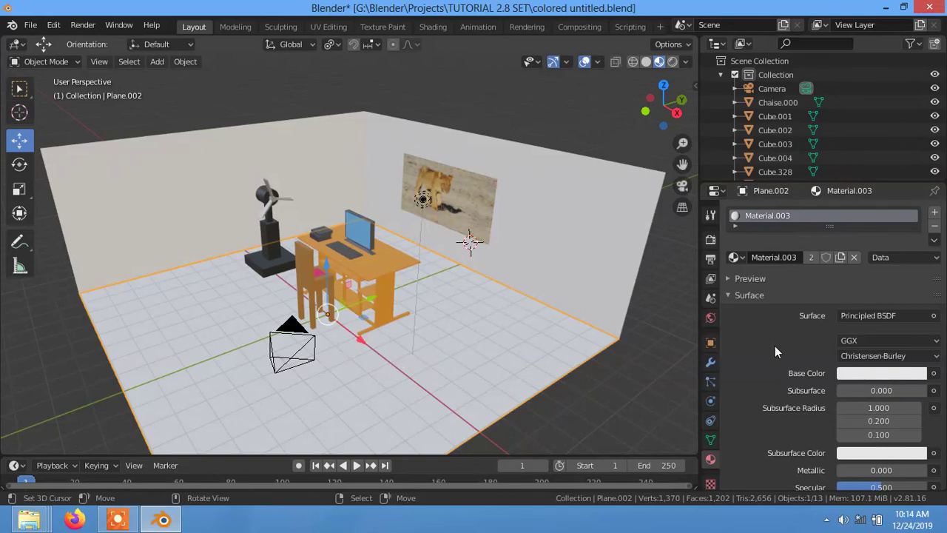
double_click(792, 216)
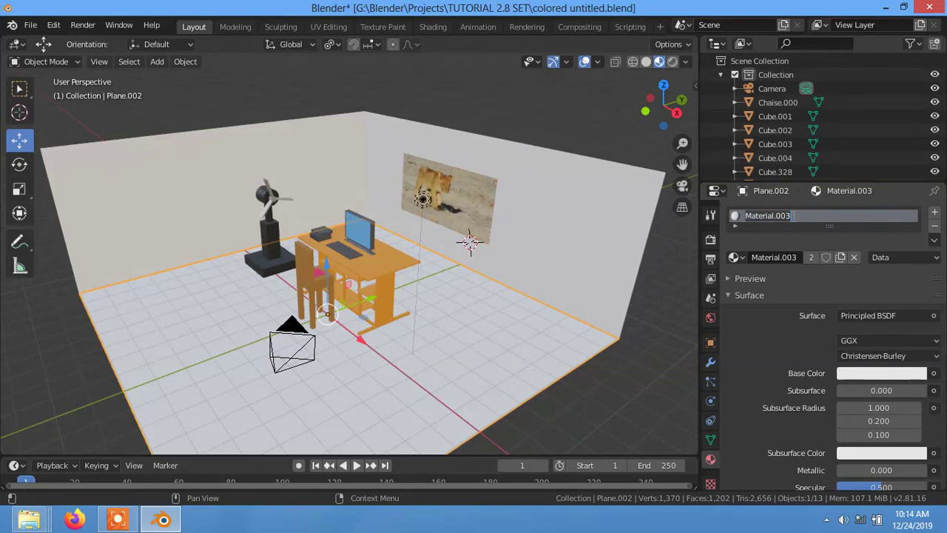
key("Escape")
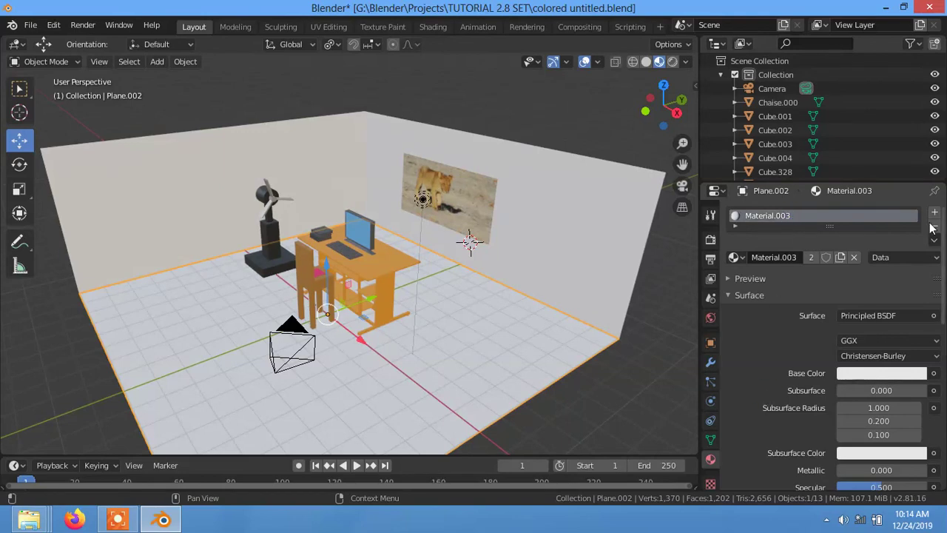
left_click(934, 228)
Add a new material slot and material for the floor, named floor.
left_click(934, 212)
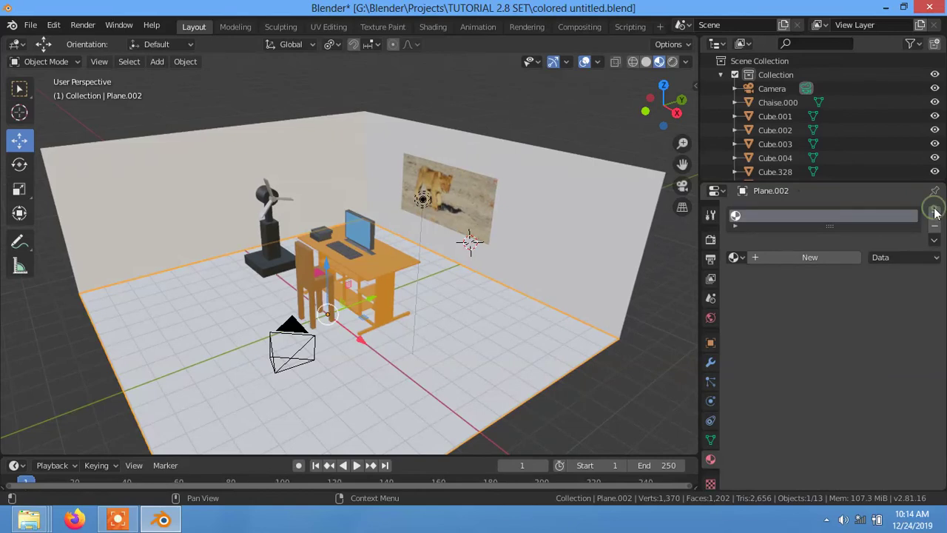
left_click(785, 256)
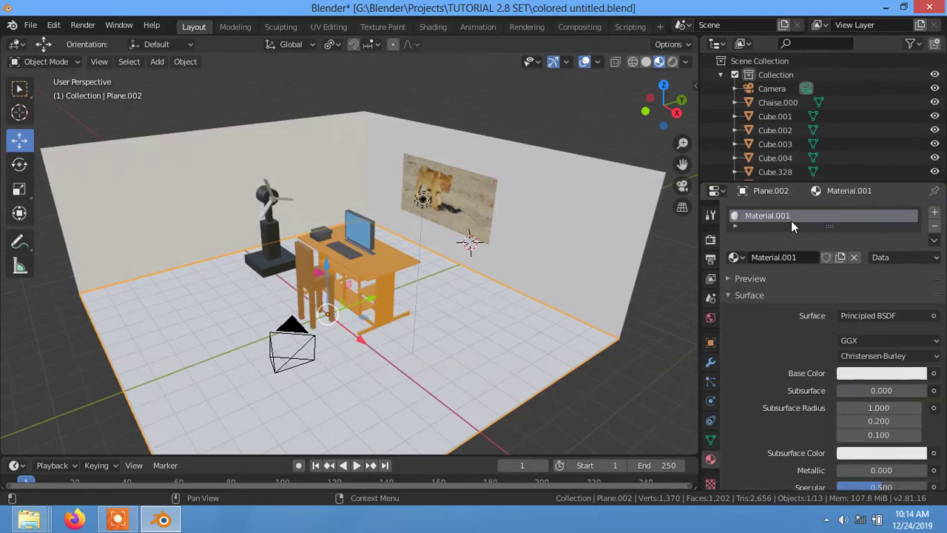
double_click(792, 216)
type("floor")
key("Return")
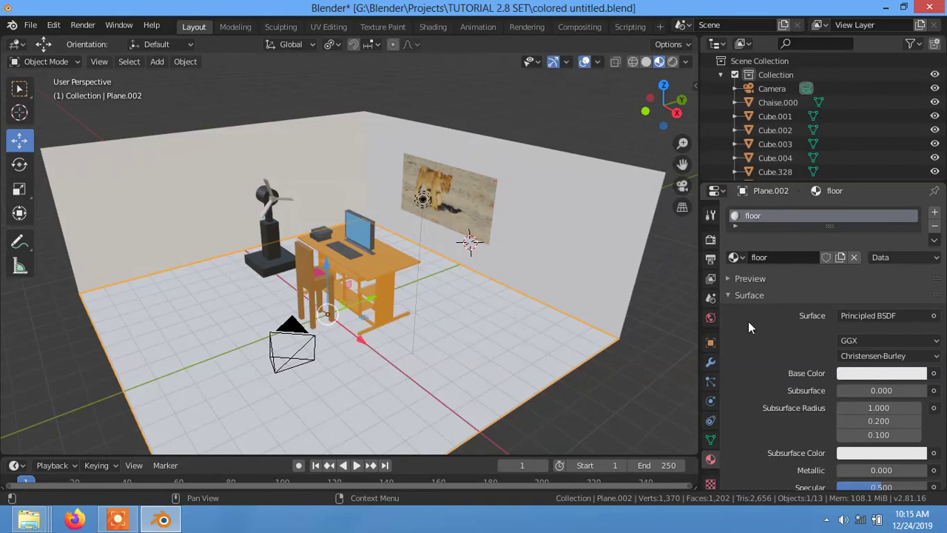
left_click(851, 372)
Tint the floor material's base colour bright pink, after briefly trying light green.
mouse_move(855, 226)
left_mouse_down()
mouse_move(831, 220)
mouse_move(848, 227)
left_mouse_up()
left_click(904, 373)
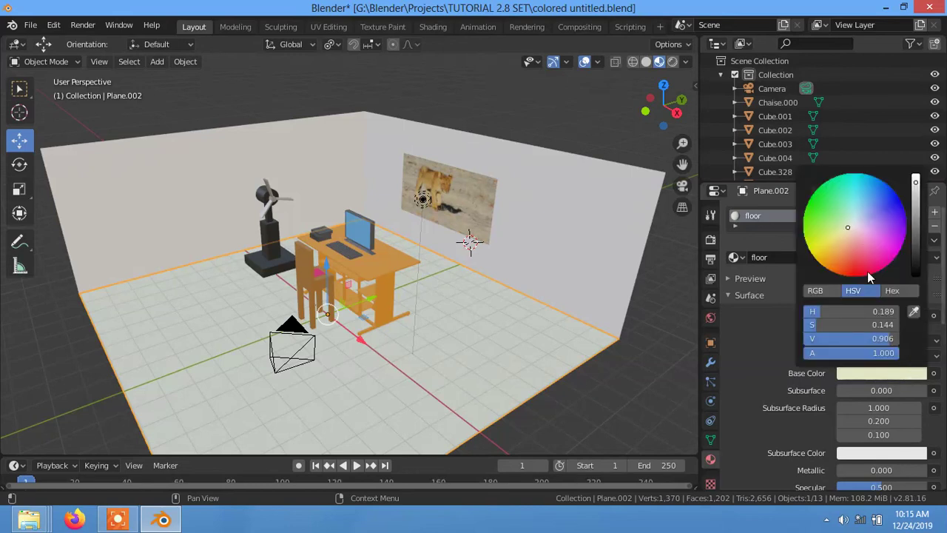
left_click_drag(857, 231, 879, 246)
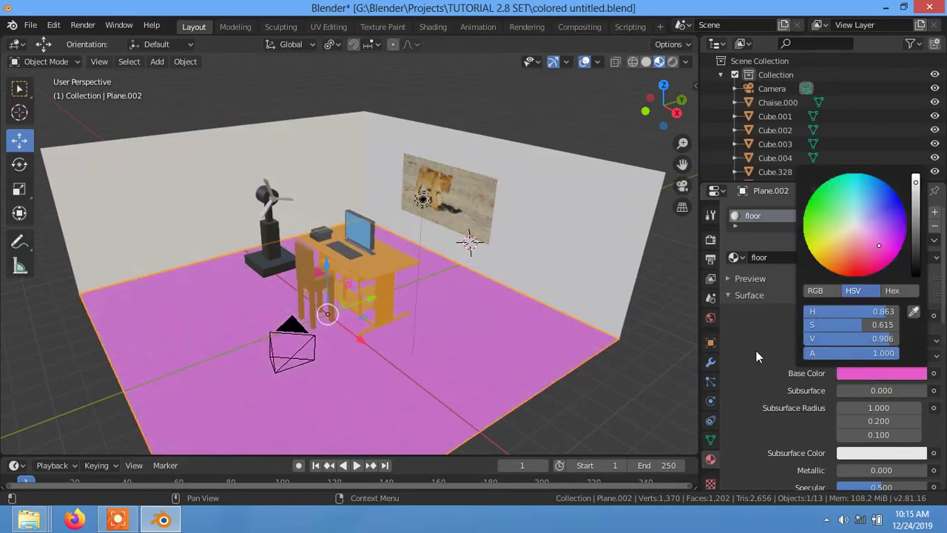
left_click(934, 374)
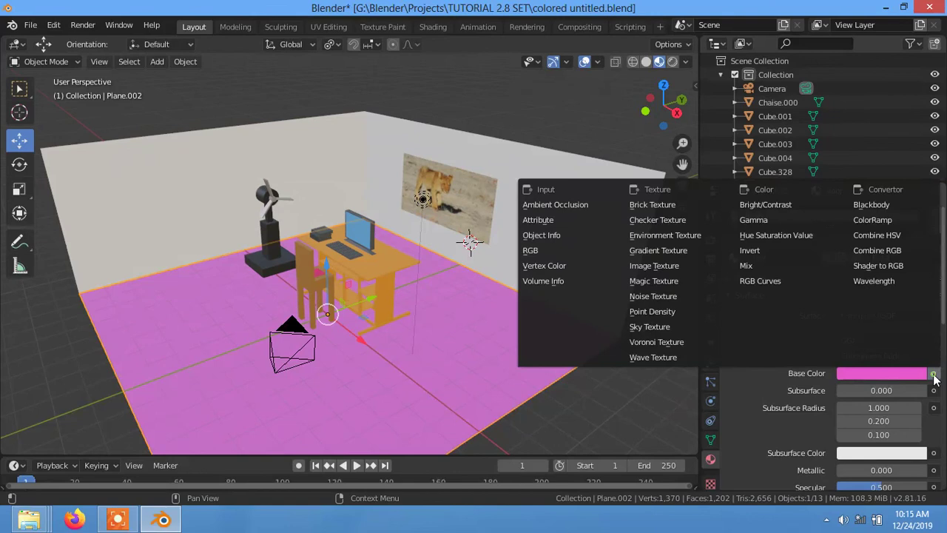
Drive the floor's base colour with an Image Texture and browse for an image file.
left_click(651, 270)
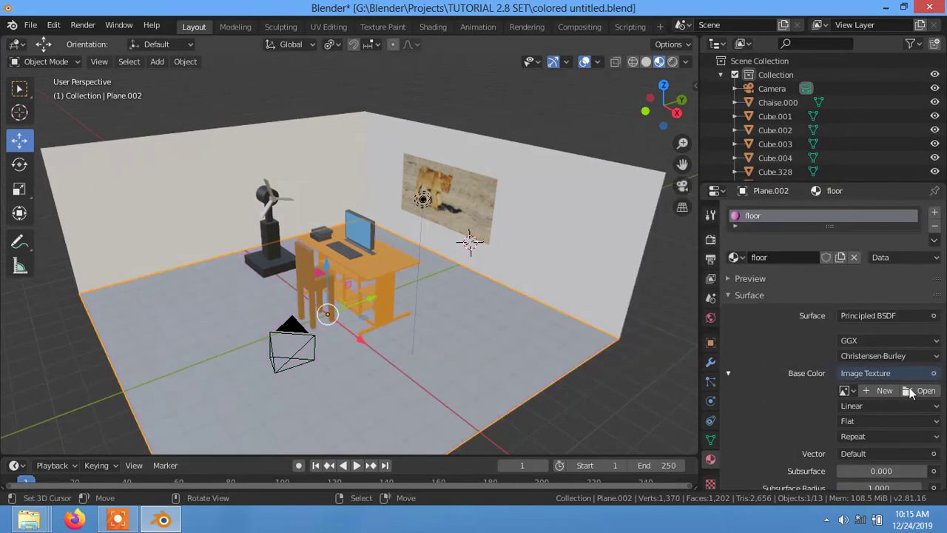
left_click(913, 392)
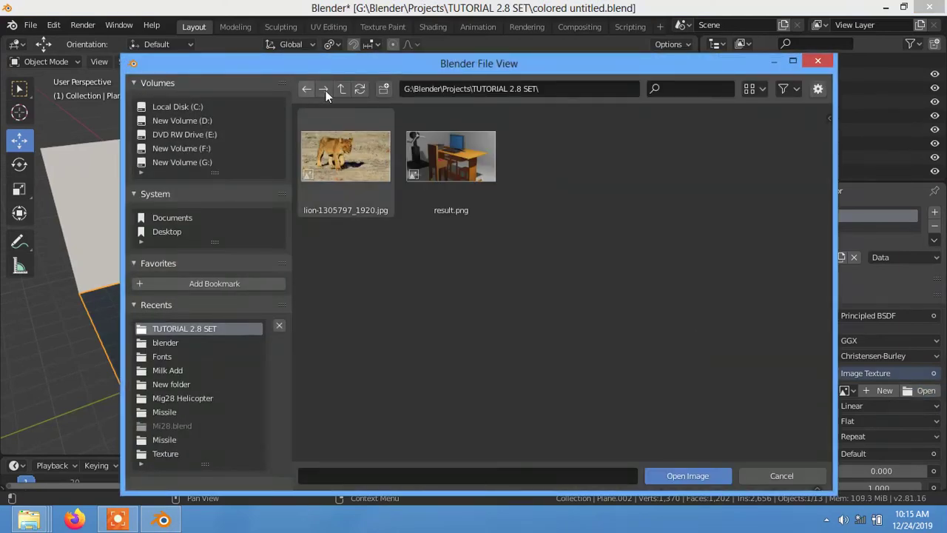
left_click(341, 90)
left_click(340, 89)
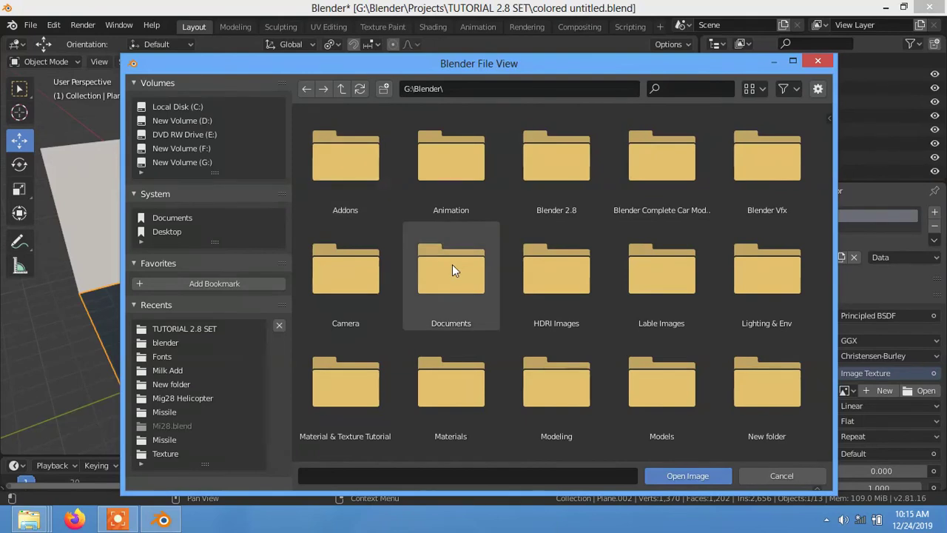
scroll(452, 264, "down", 3)
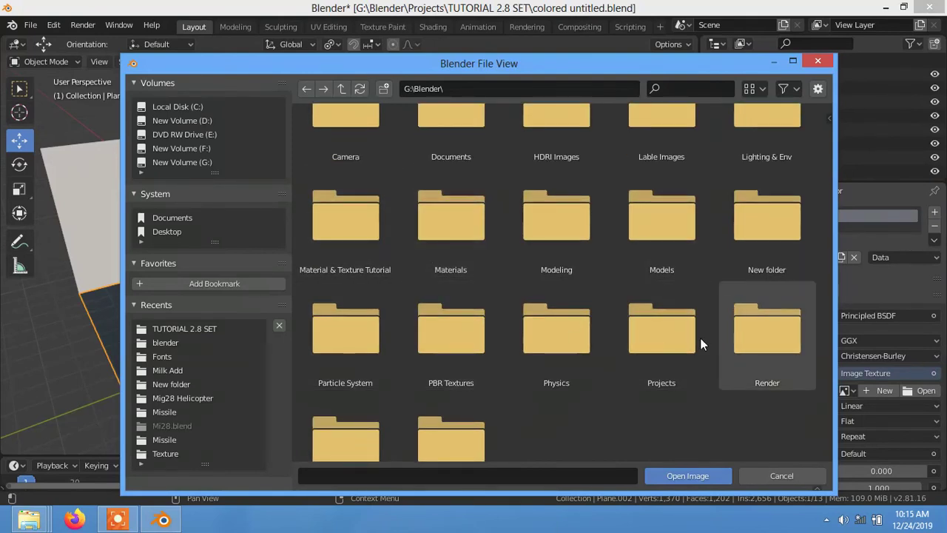
scroll(358, 346, "down", 1)
Load abstract-1854005_1920.jpg from the TUTORIAL 2.8 SET folder as the floor texture.
double_click(448, 328)
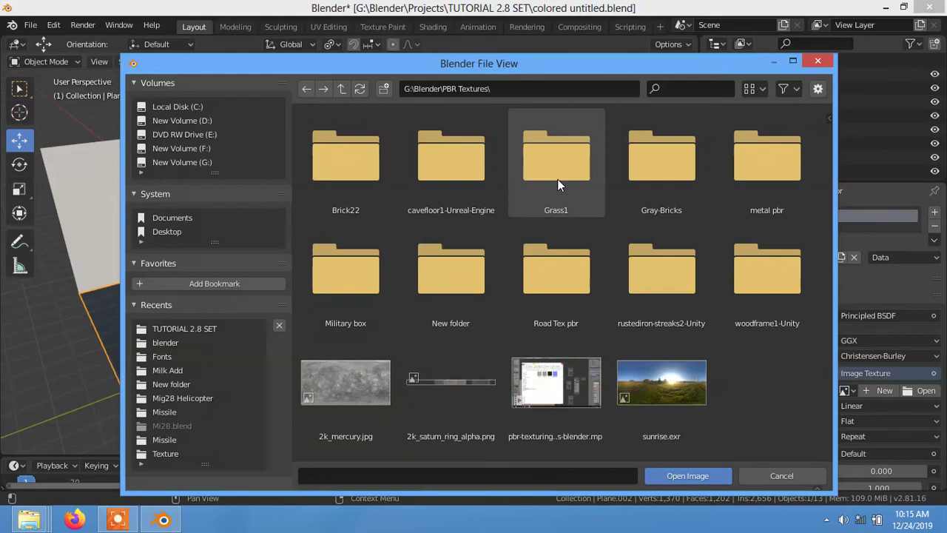
double_click(705, 170)
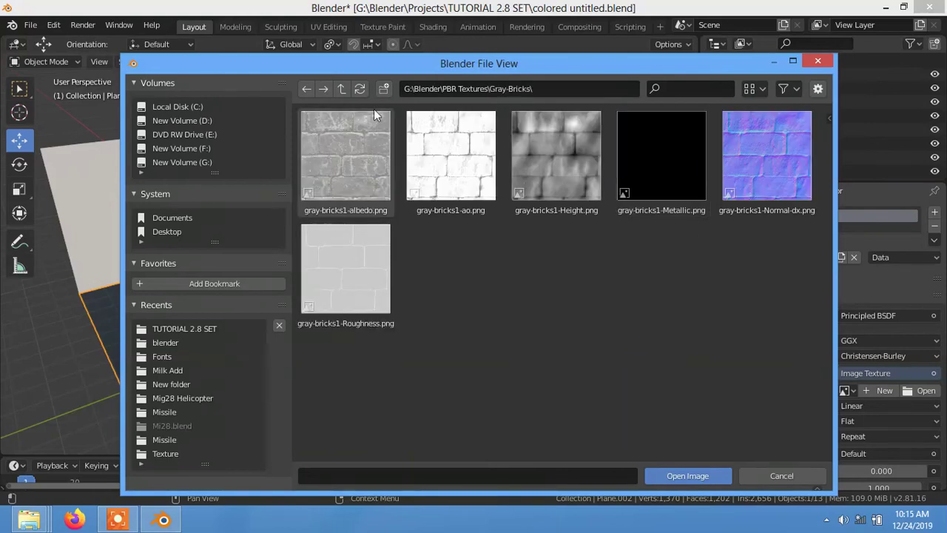
left_click(343, 88)
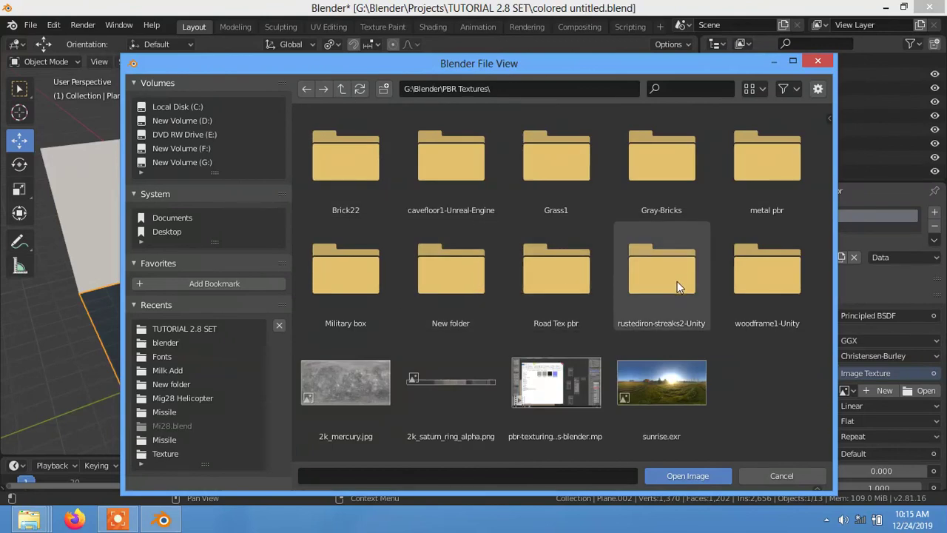
double_click(758, 273)
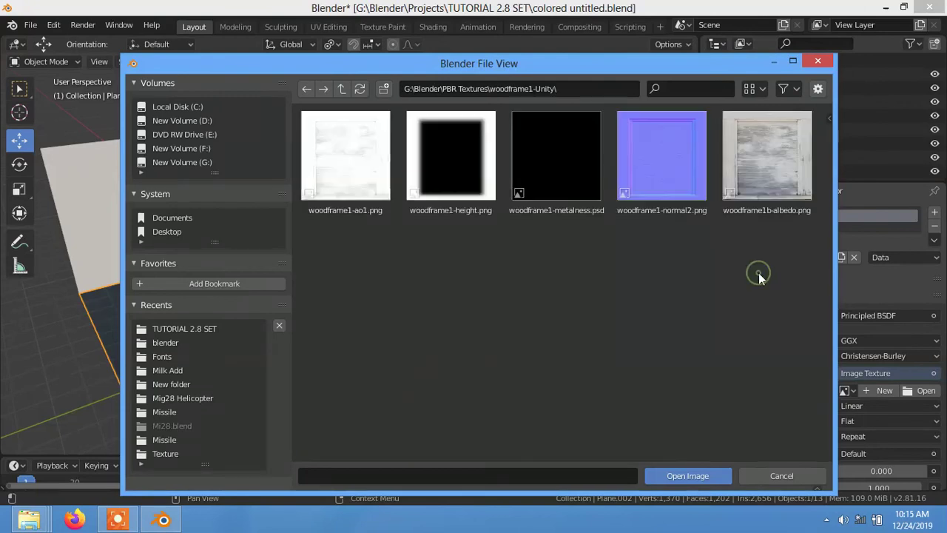
left_click(338, 89)
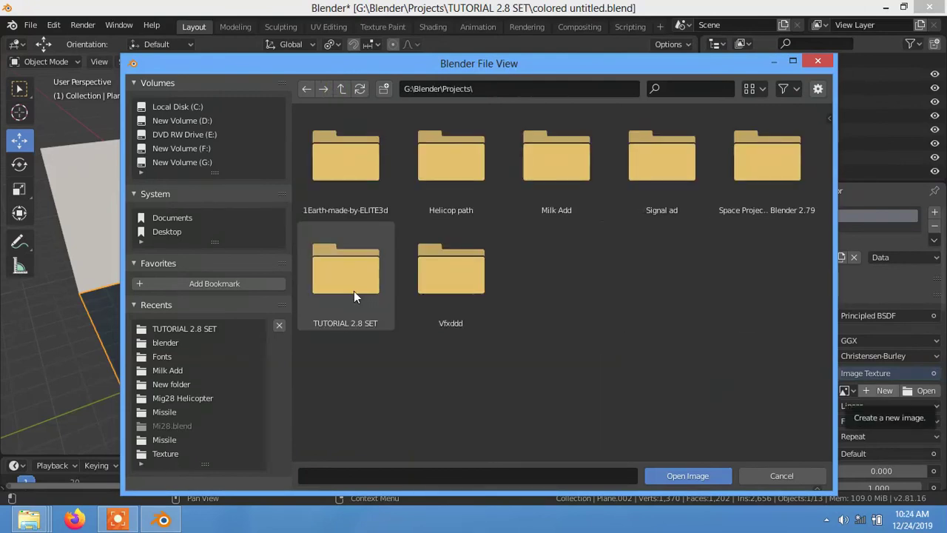
double_click(353, 291)
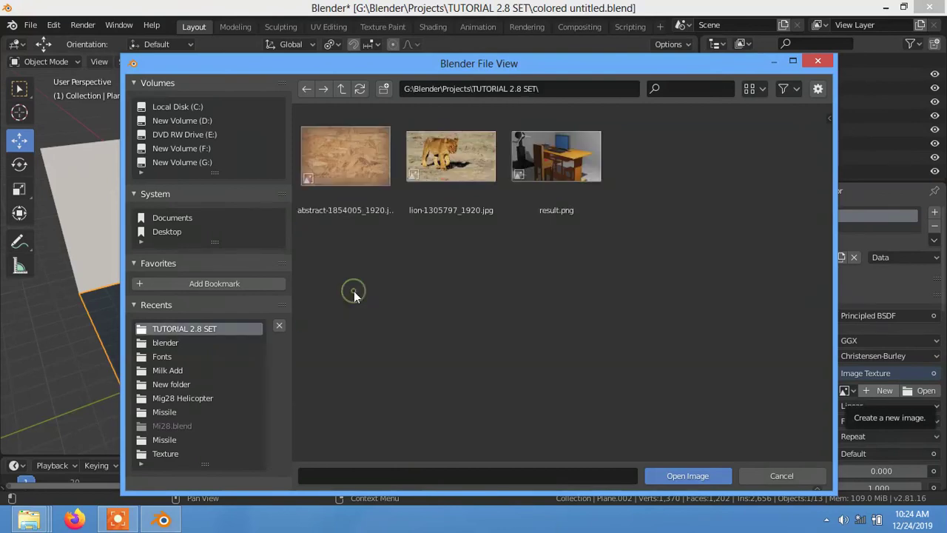
left_click(341, 175)
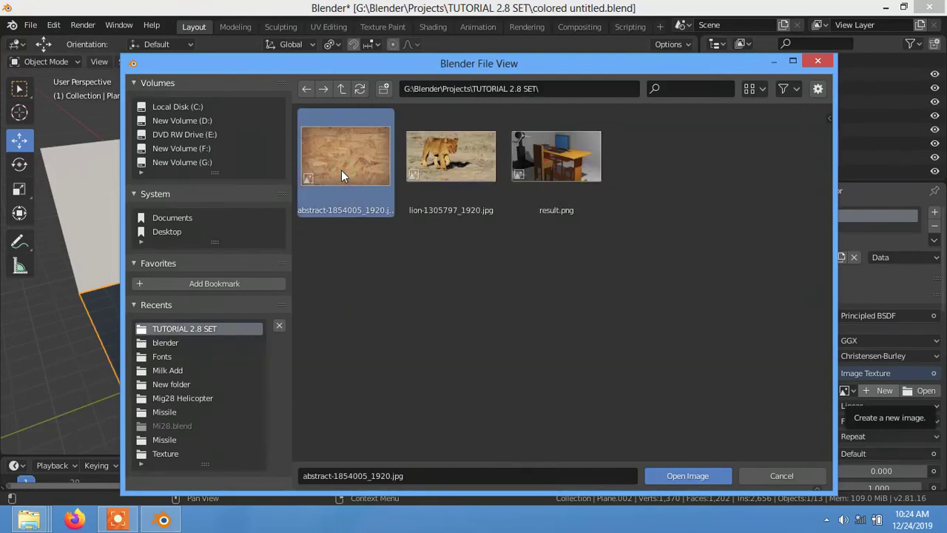
left_click(702, 479)
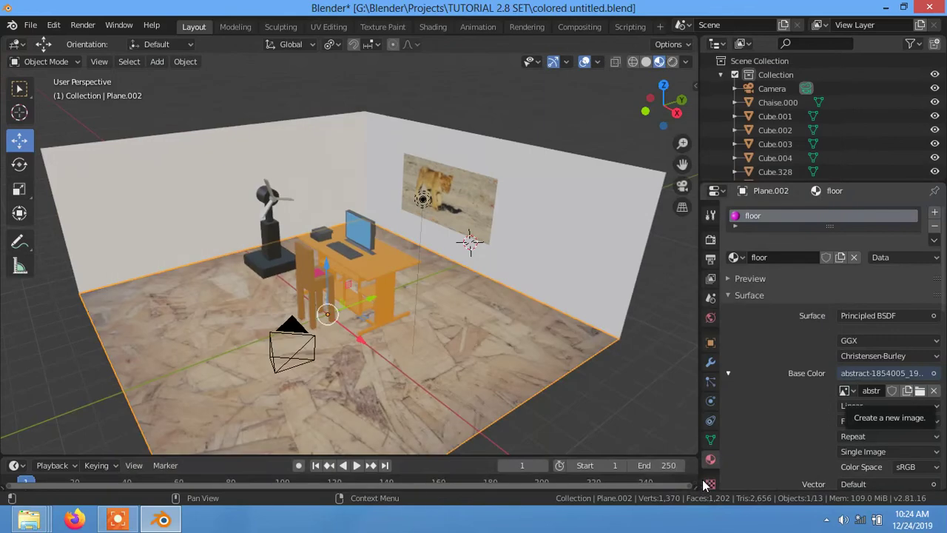
Orbit and zoom around the room to inspect the textured floor near the desk.
middle_click_drag(508, 348, 266, 288)
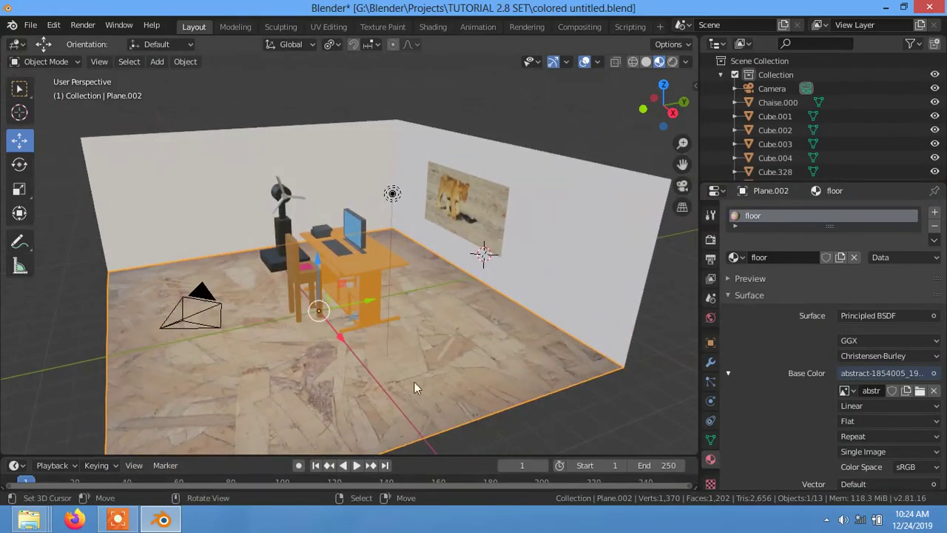
middle_click_drag(414, 382, 462, 385)
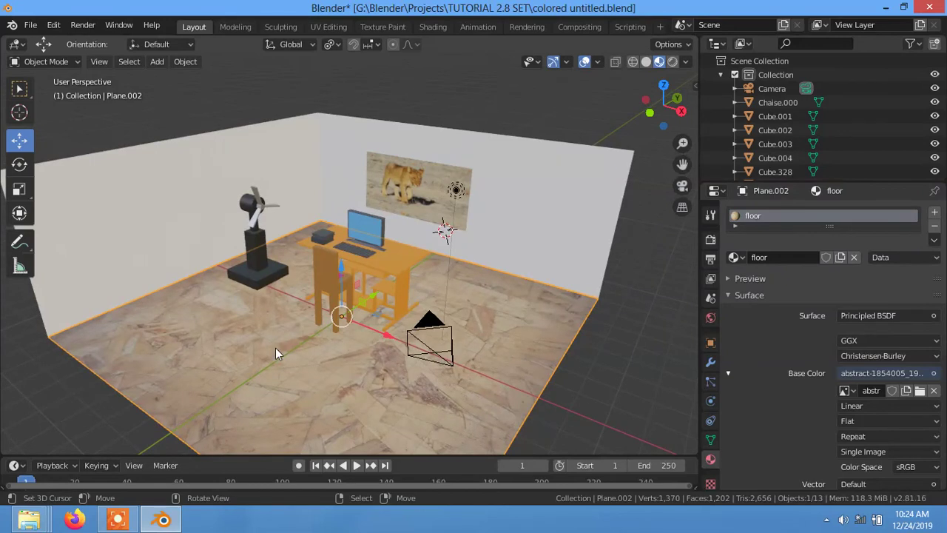
scroll(270, 352, "up", 2)
middle_click_drag(264, 351, 240, 354)
scroll(527, 390, "up", 2)
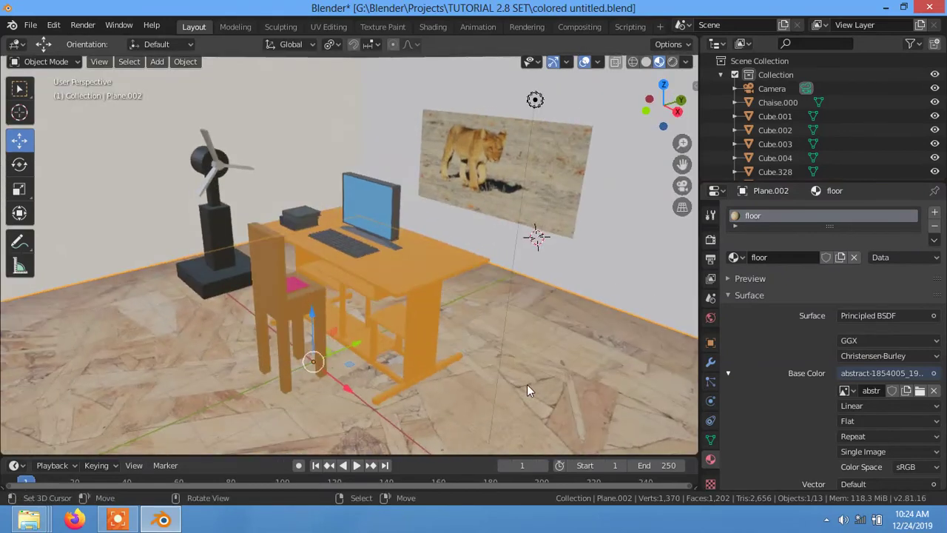
scroll(527, 386, "down", 3)
middle_click_drag(412, 380, 448, 363)
scroll(252, 354, "up", 2)
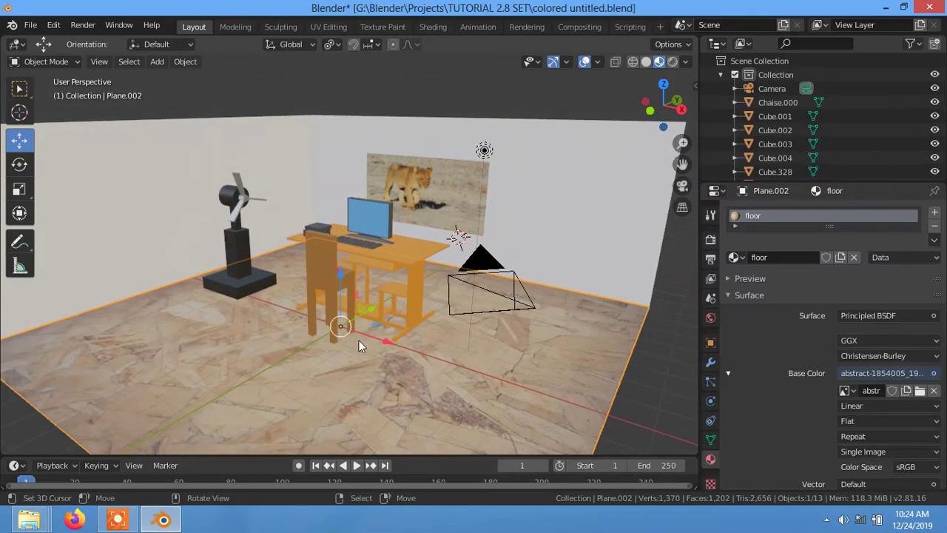
scroll(385, 367, "down", 3)
Divide the 3D view into two side-by-side viewports.
middle_click_drag(413, 367, 396, 371)
scroll(444, 359, "up", 3)
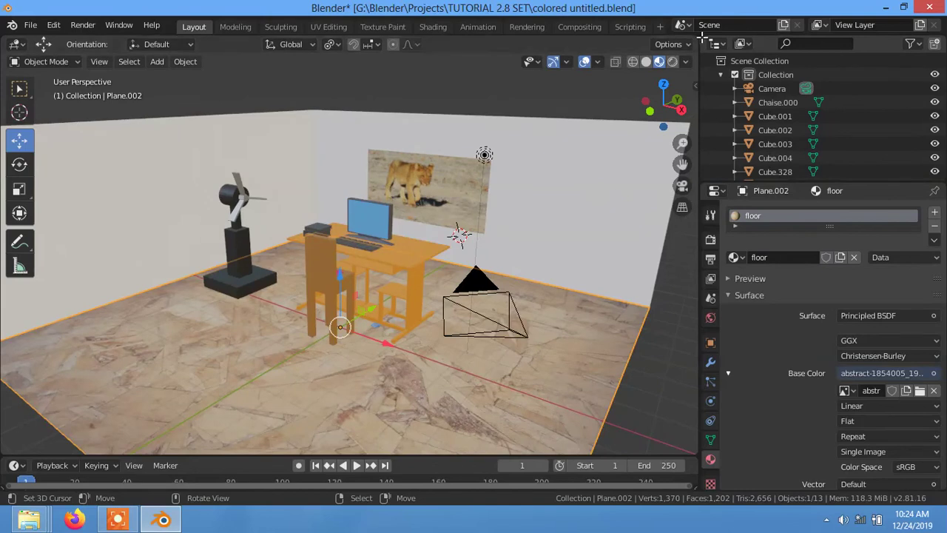
mouse_move(698, 37)
left_mouse_down()
mouse_move(545, 278)
mouse_move(372, 290)
left_mouse_up()
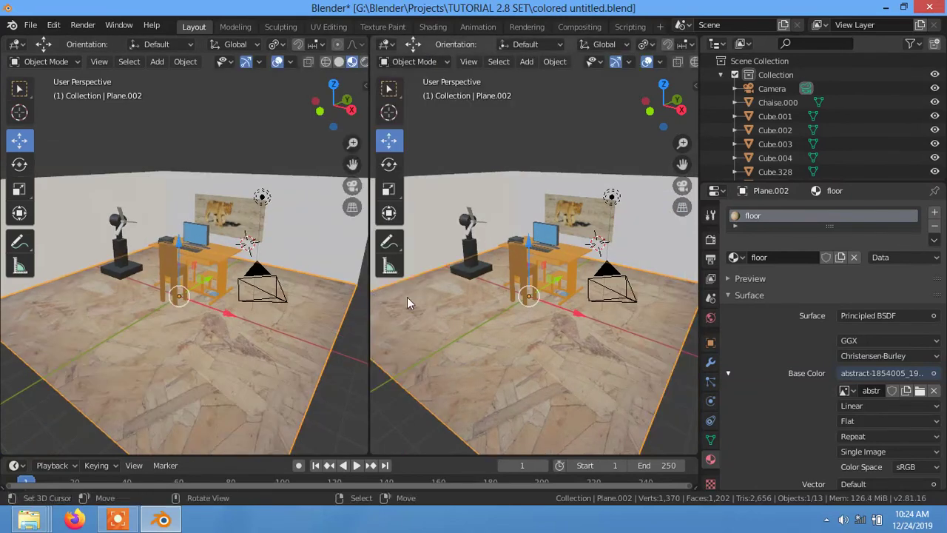
left_click(394, 49)
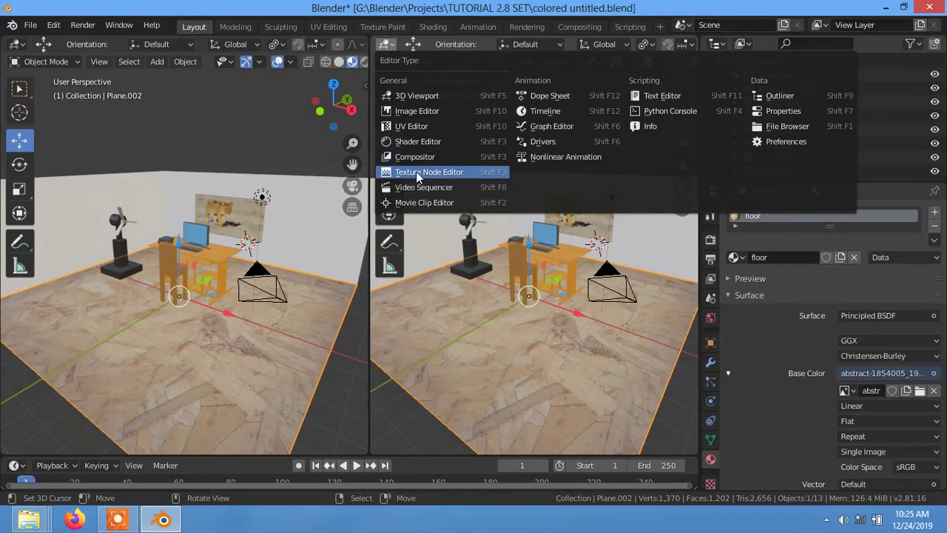
left_click(425, 127)
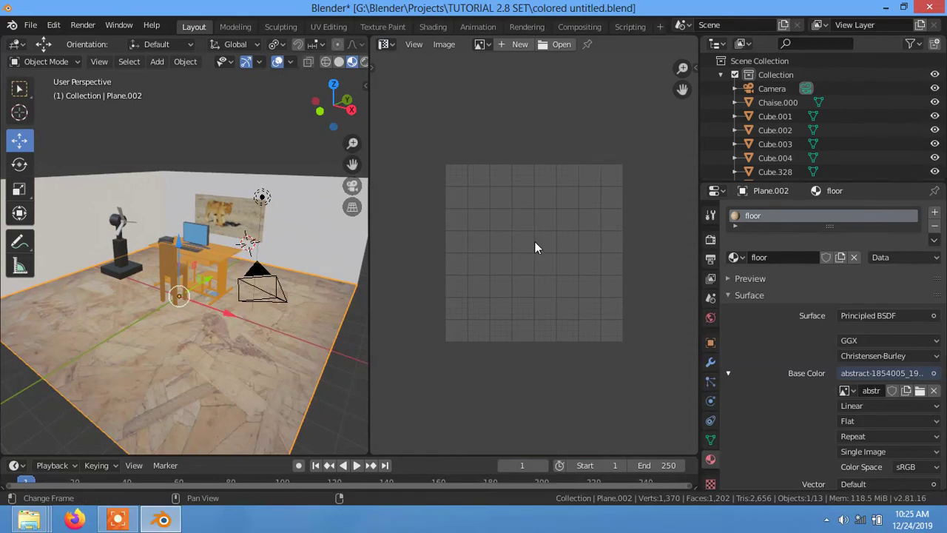
left_click(492, 46)
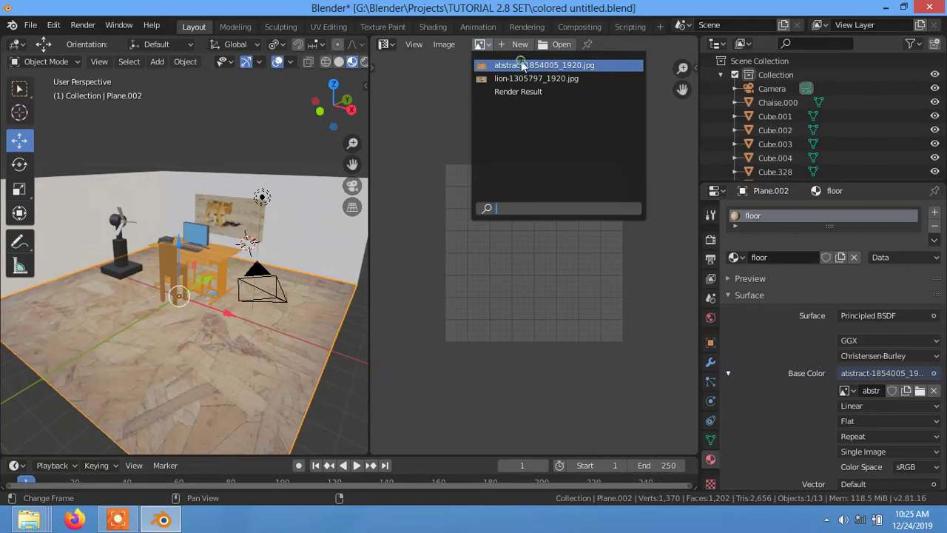
left_click(523, 65)
scroll(592, 286, "down", 3)
scroll(592, 286, "down", 2)
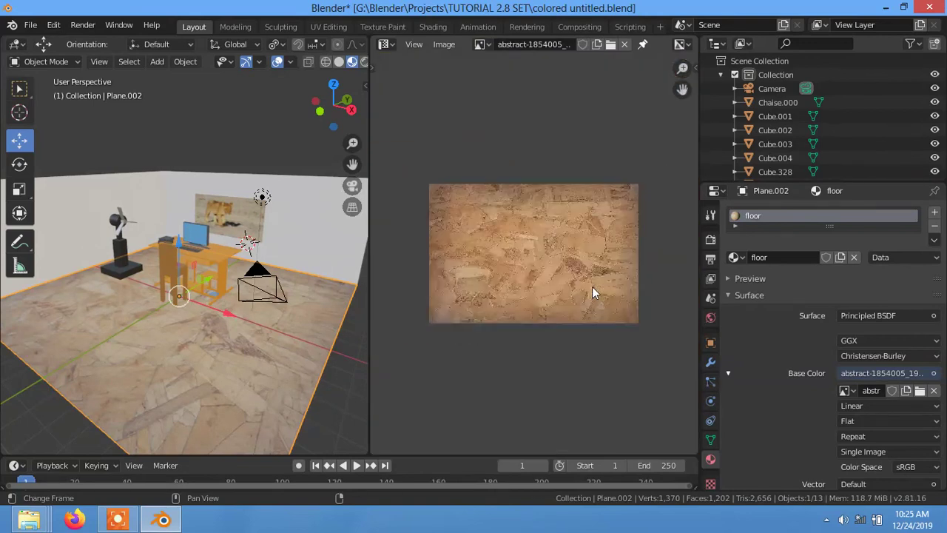
middle_click_drag(276, 340, 297, 347)
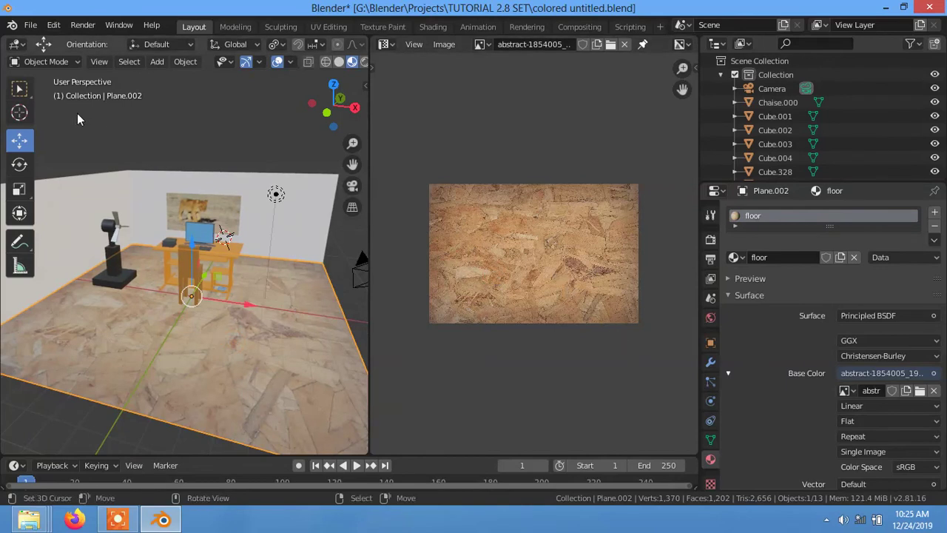
middle_click_drag(209, 378, 240, 359)
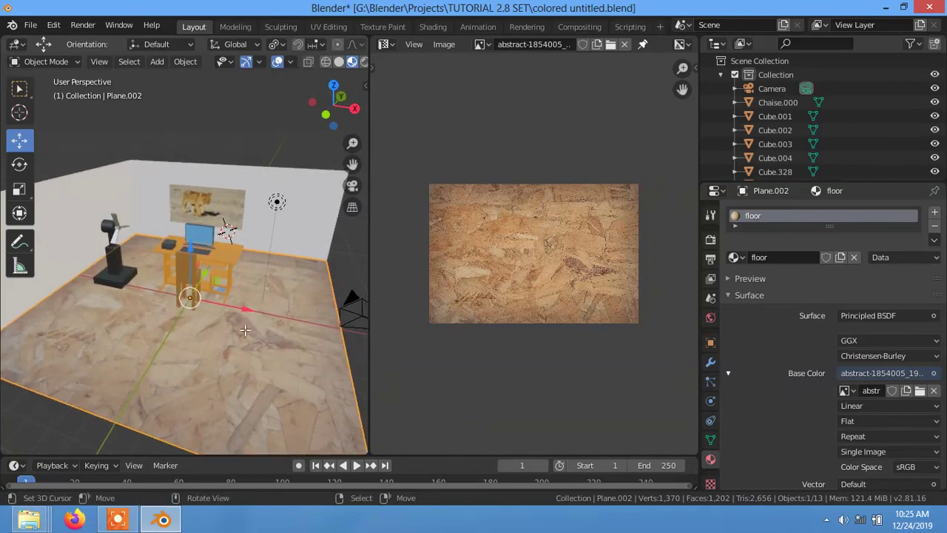
Scale all the floor's UVs by about 2.04 in Edit Mode, then return to Object Mode.
key("Tab")
key("a")
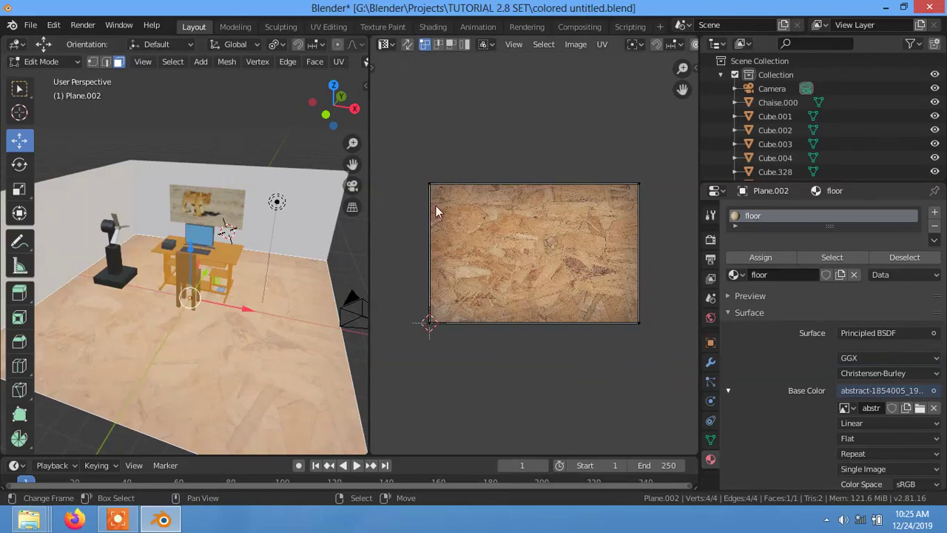
left_click_drag(401, 155, 667, 354)
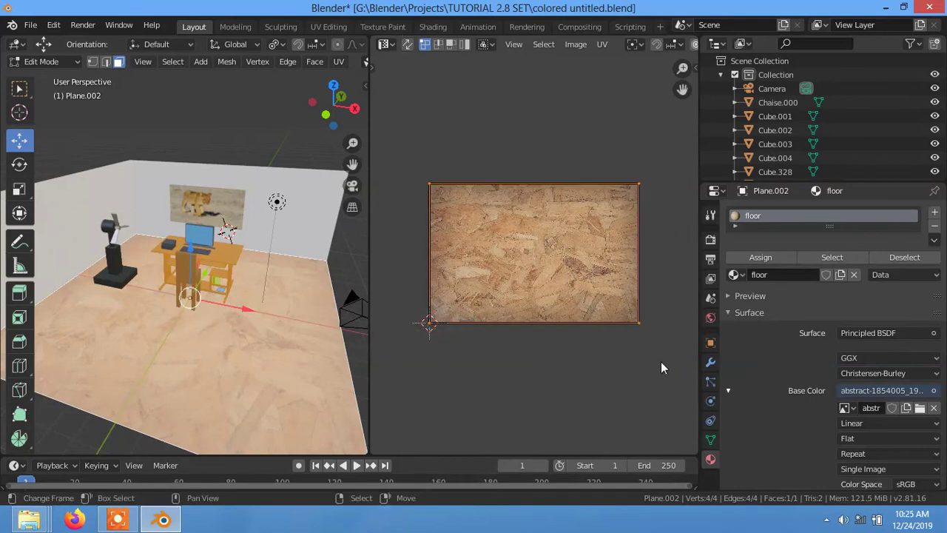
key("s")
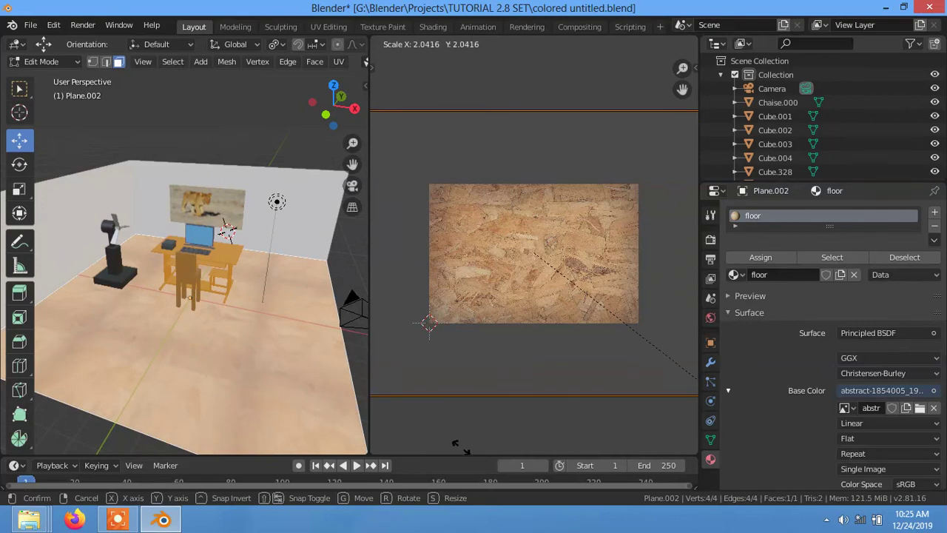
left_click(697, 374)
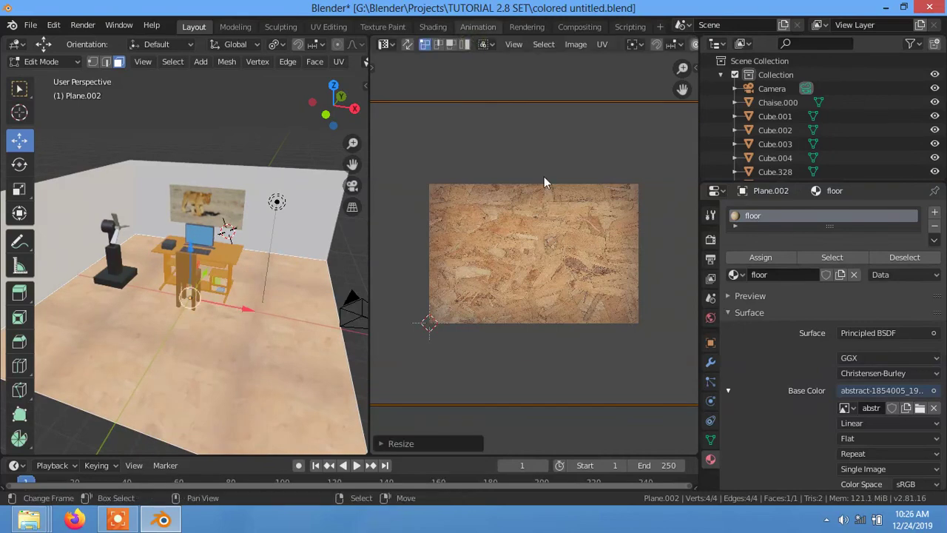
scroll(555, 248, "down", 3)
scroll(555, 248, "down", 1)
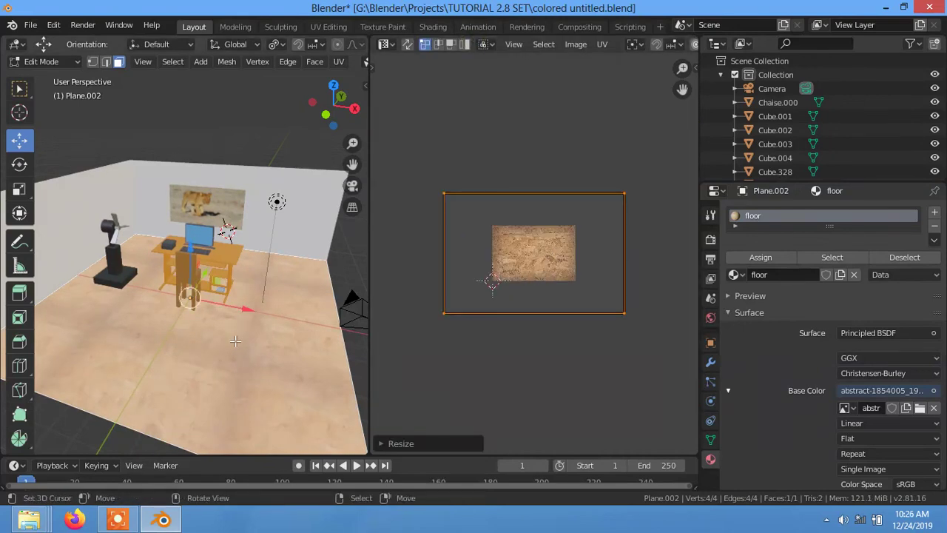
mouse_move(222, 310)
middle_mouse_down()
mouse_move(229, 321)
mouse_move(142, 342)
middle_mouse_up()
scroll(228, 321, "up", 3)
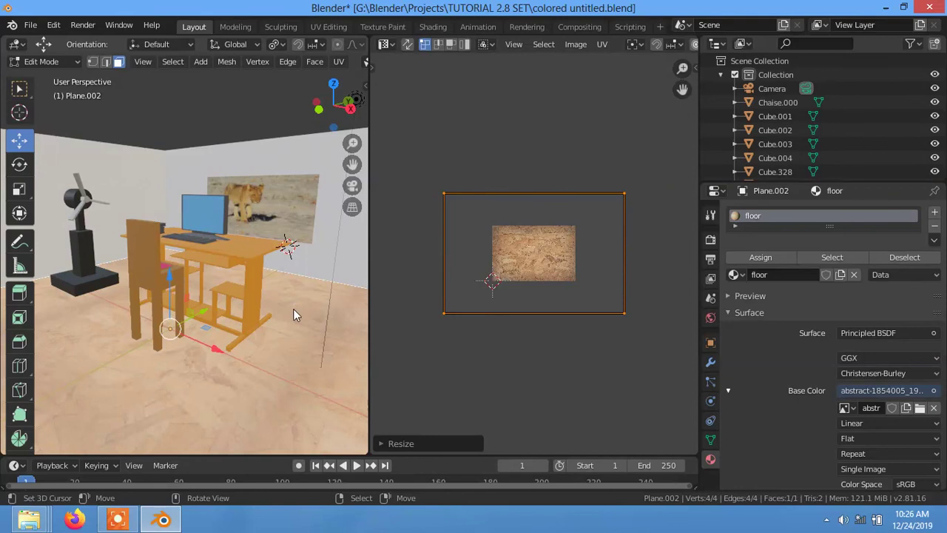
key("Tab")
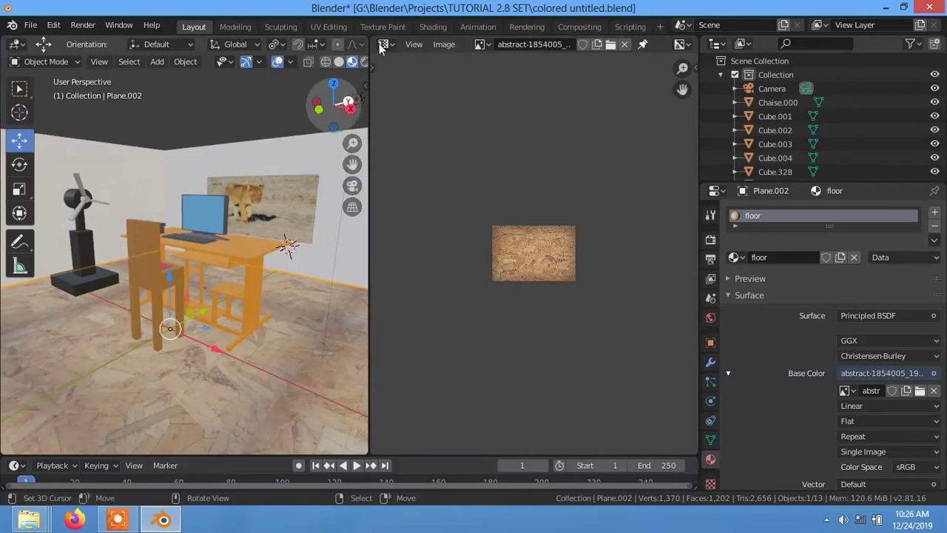
Merge the 3D view over the image editor and show the Render Properties.
left_click_drag(370, 37, 447, 272)
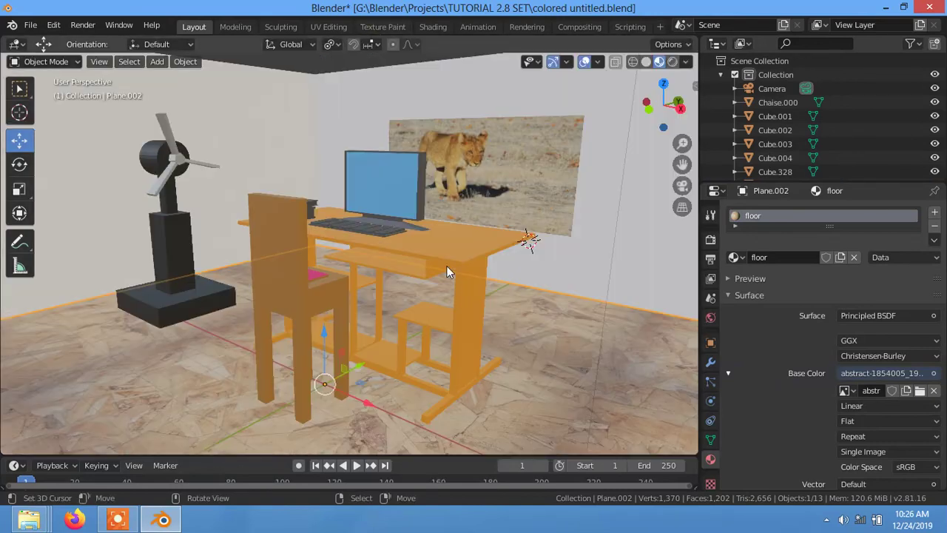
scroll(434, 310, "down", 2)
scroll(433, 311, "down", 4)
middle_click_drag(442, 313, 468, 308)
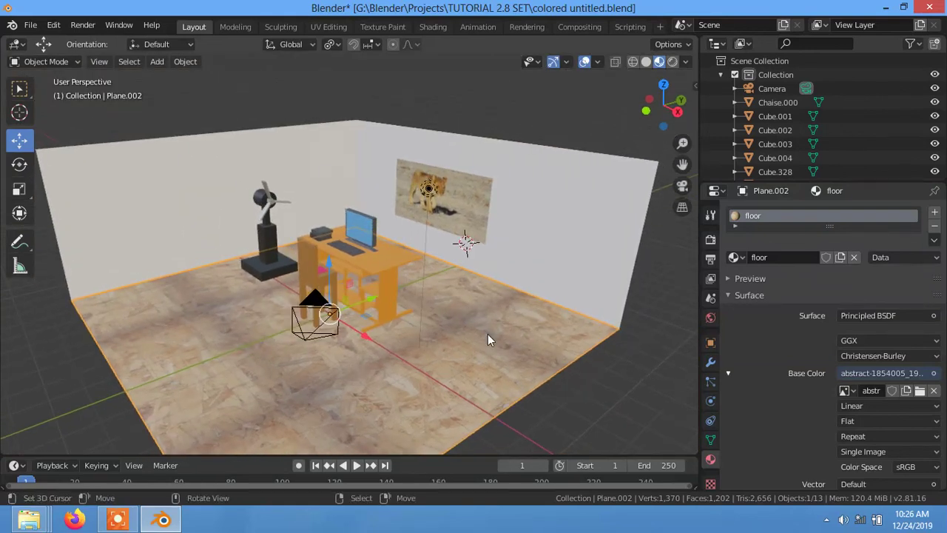
middle_click_drag(451, 307, 406, 297)
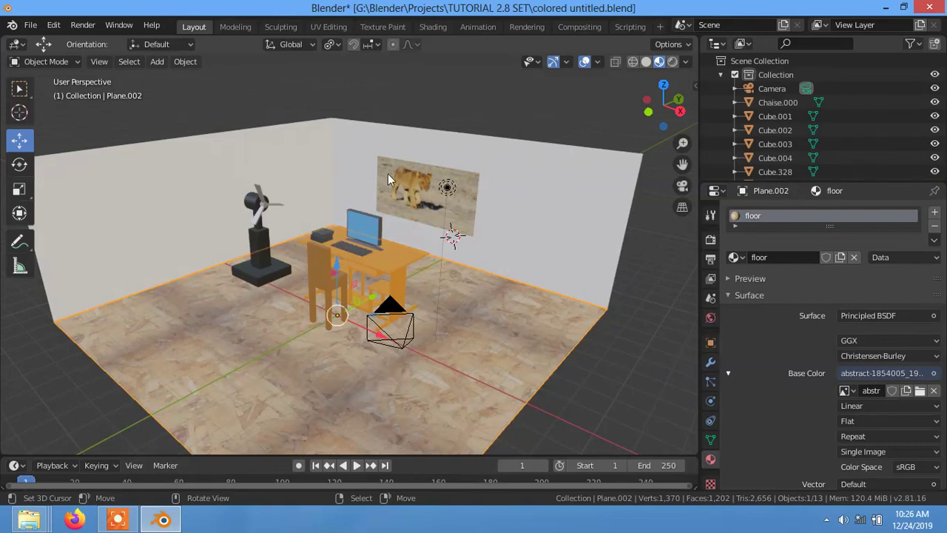
left_click(710, 239)
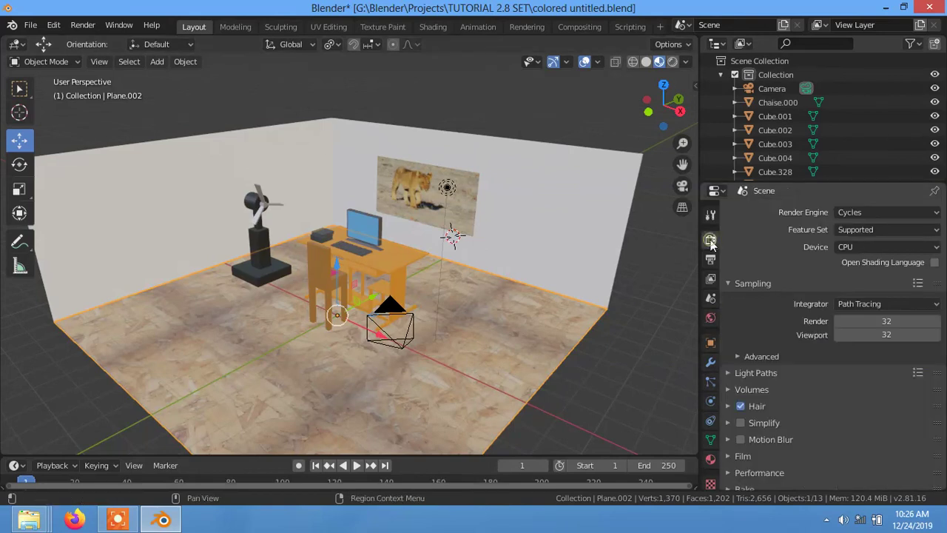
Switch the render engine from Cycles to Eevee.
left_click(889, 212)
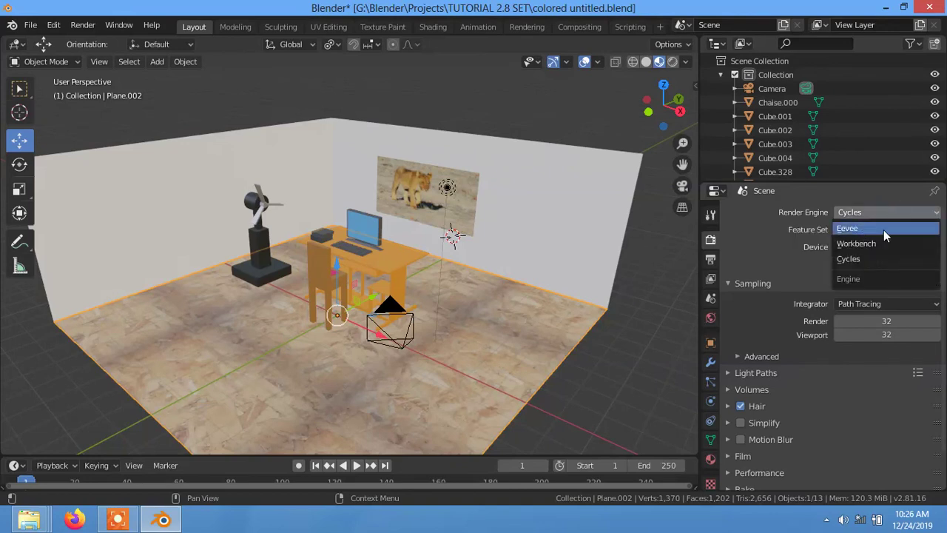
left_click(864, 228)
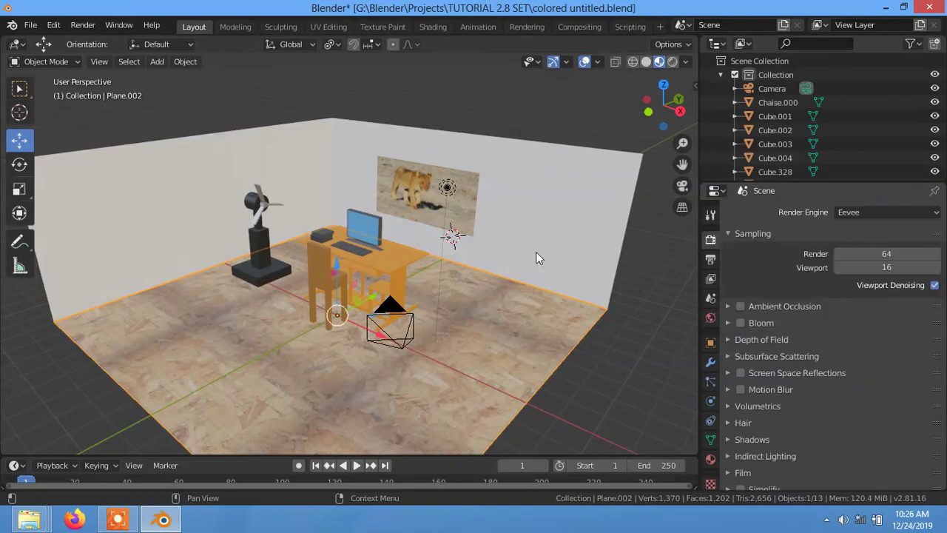
left_click(98, 62)
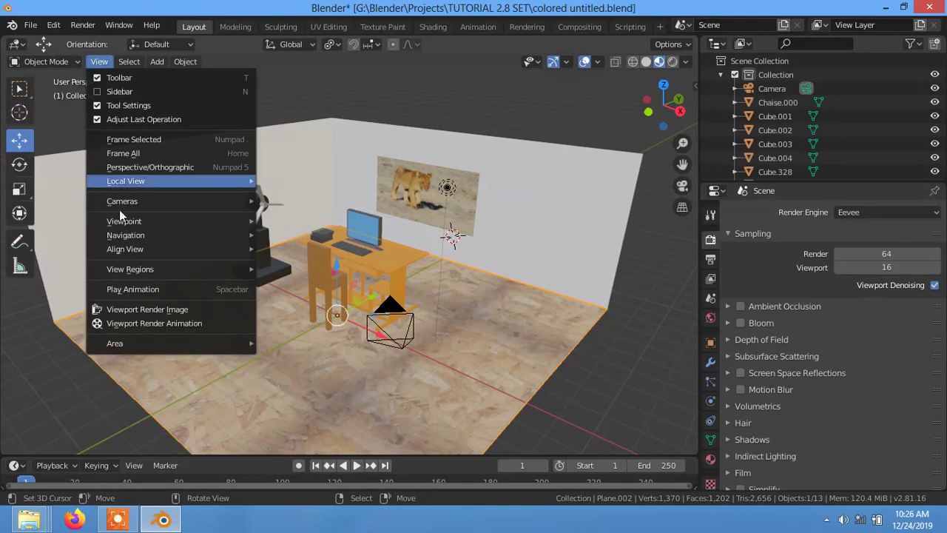
mouse_move(124, 221)
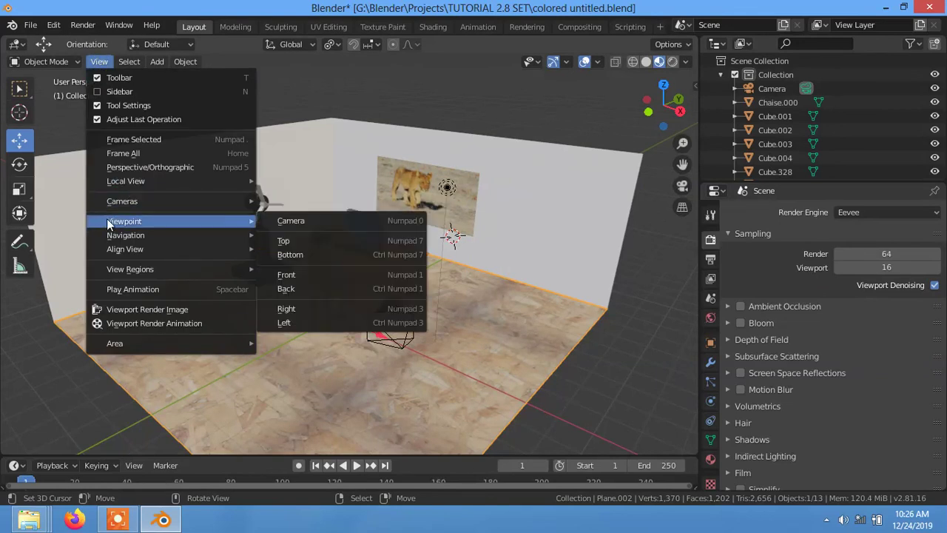
Look through the camera and, with Lock Camera to View, frame the desk, fan and lion picture.
left_click(290, 221)
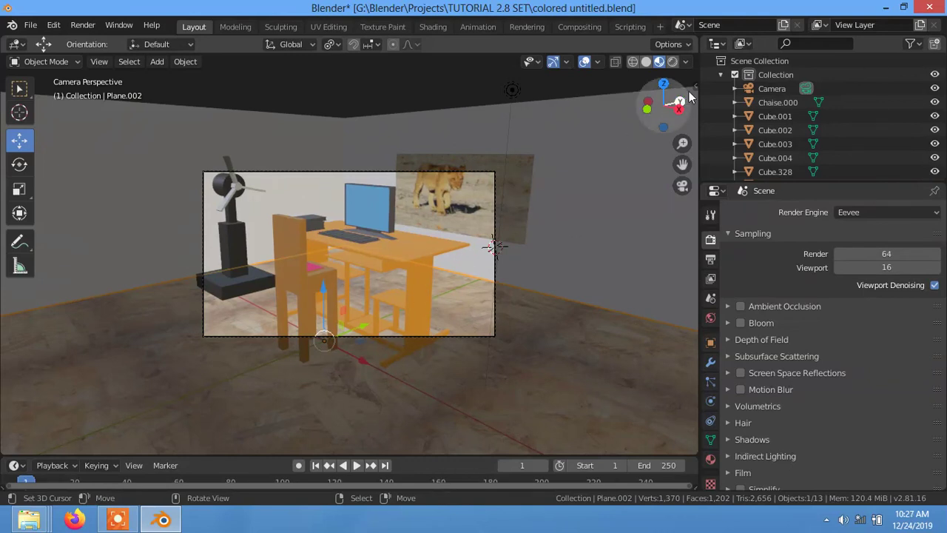
key("n")
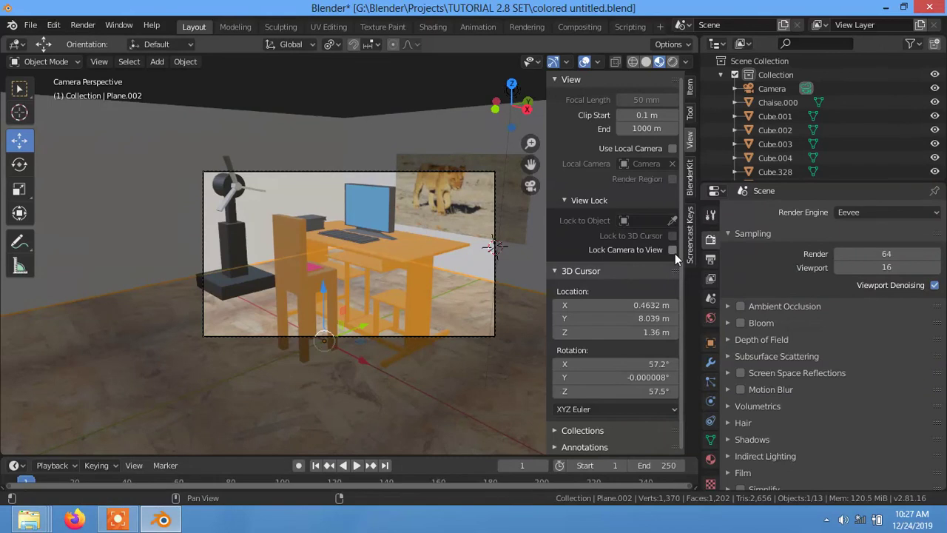
left_click(672, 251)
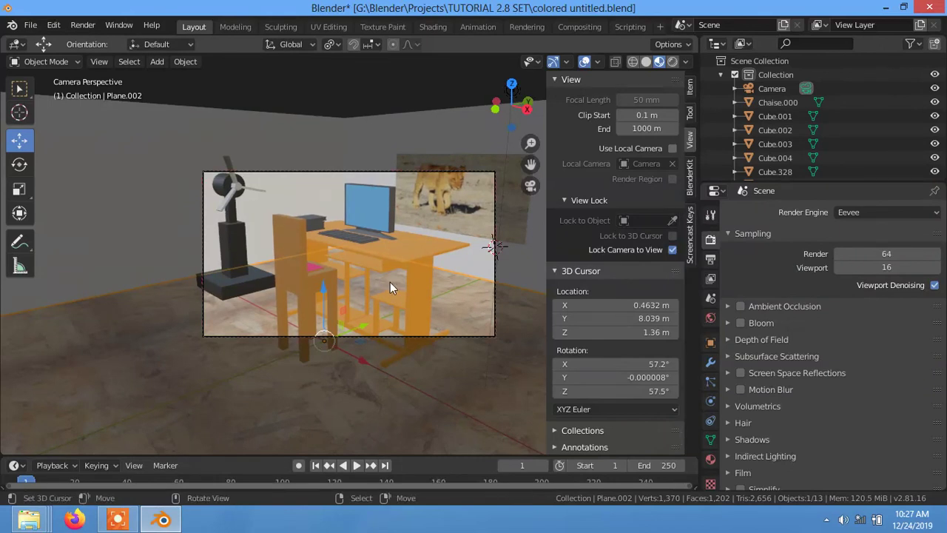
scroll(390, 282, "down", 2)
scroll(390, 282, "down", 1)
middle_click_drag(390, 282, 412, 197)
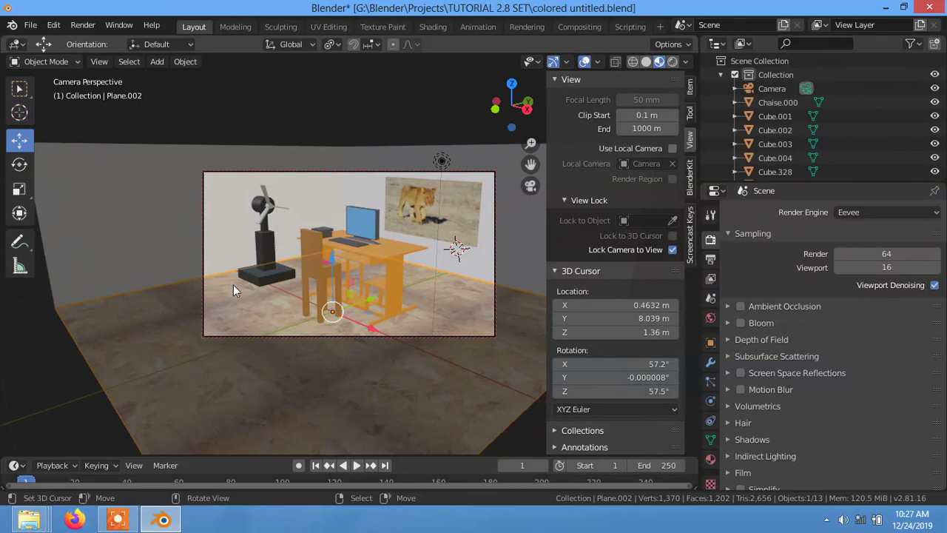
left_click(672, 250)
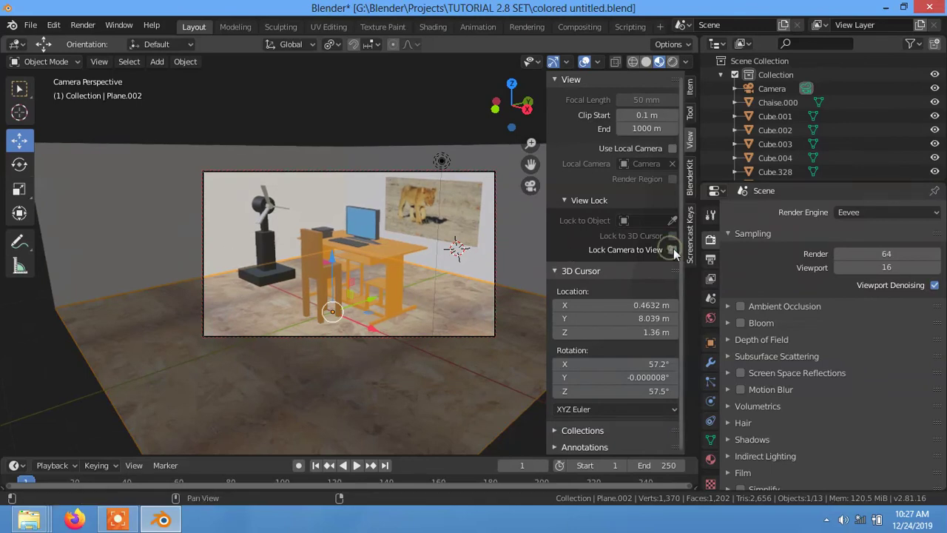
key("n")
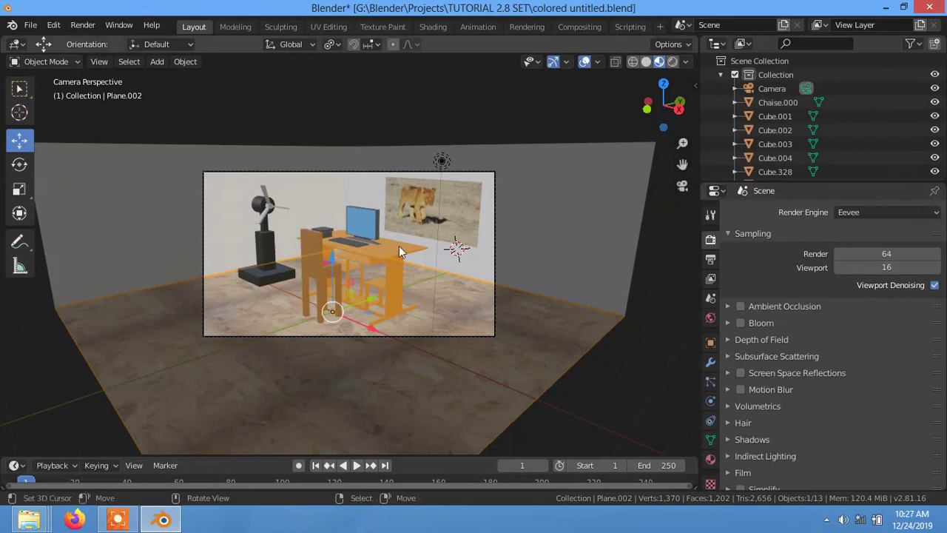
left_click(82, 28)
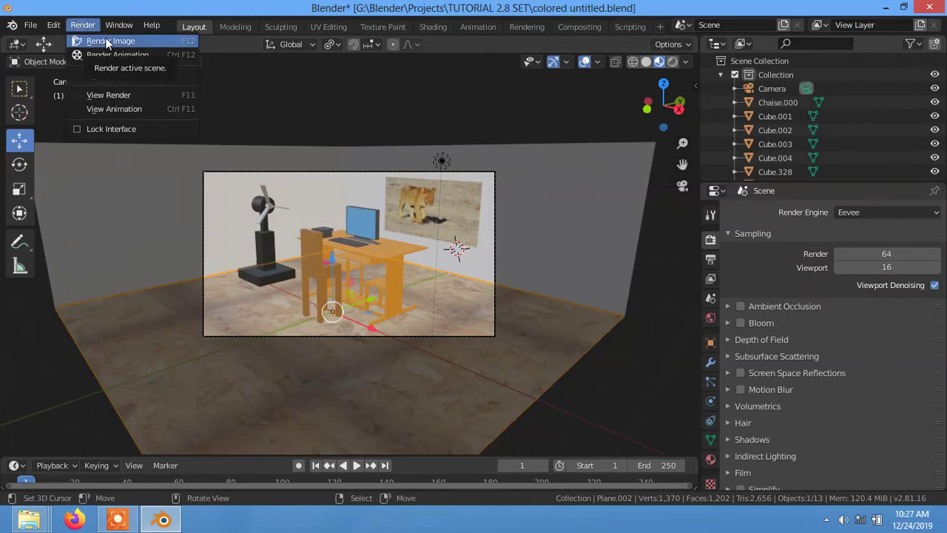
Render the camera view with Eevee and zoom out to see the whole image.
left_click(106, 39)
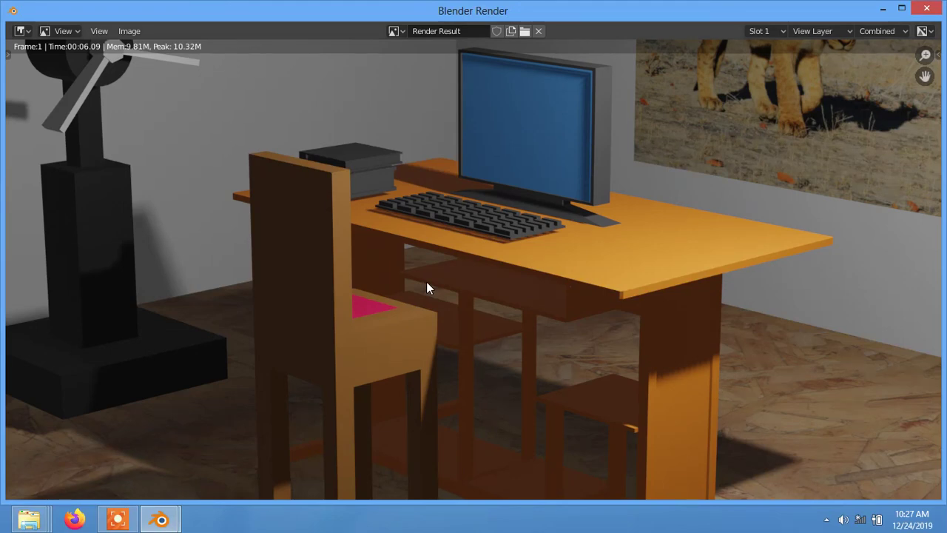
scroll(429, 287, "down", 3)
scroll(433, 288, "down", 1)
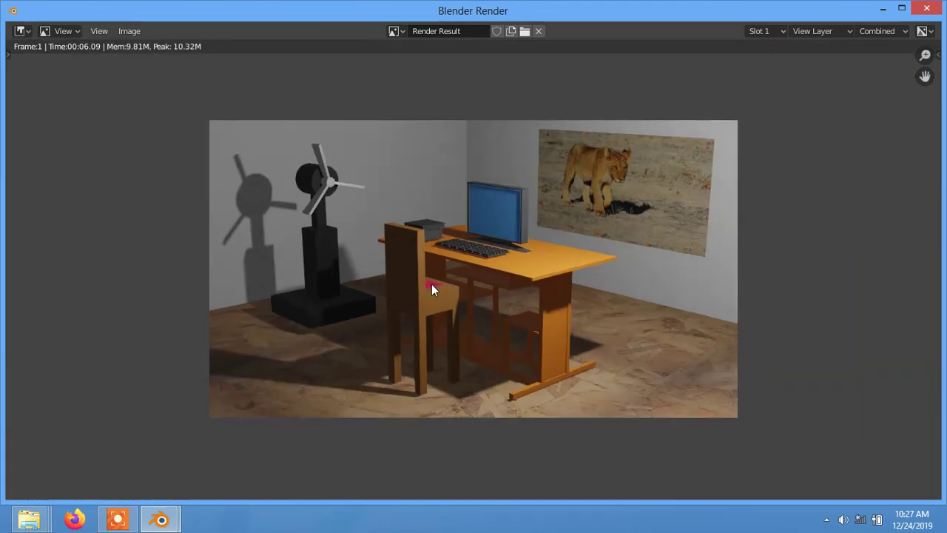